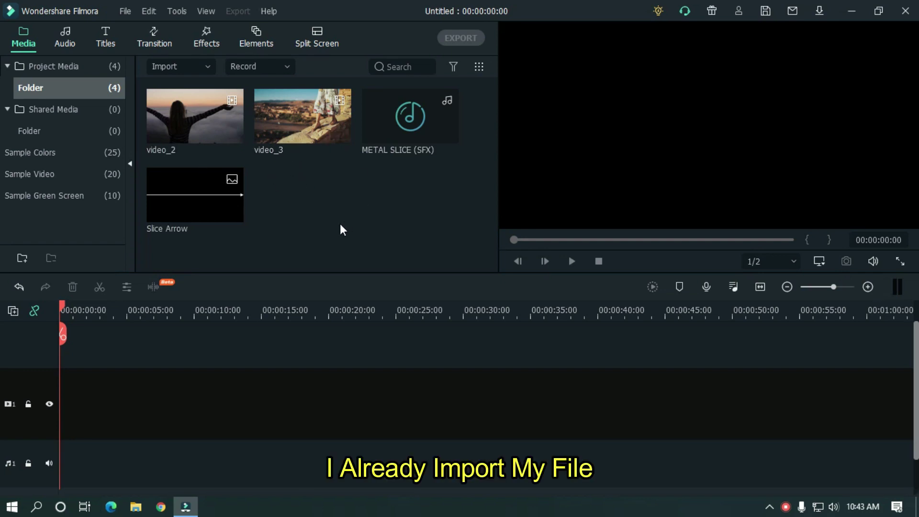
Place video_2 on track 2, keeping 25fps project settings, and video_3 on track 1 from about 8 seconds.
{"action": "left_click_drag", "start_coordinate": [192, 106], "coordinate": [67, 339]}
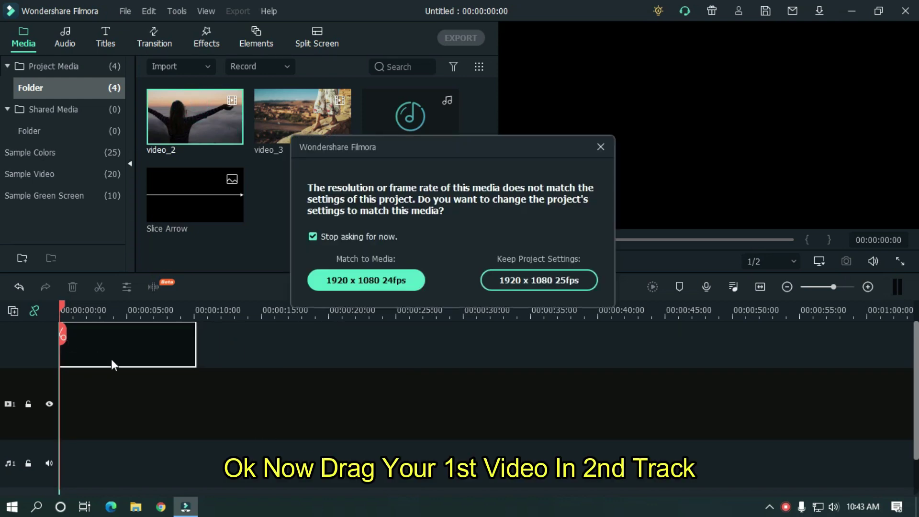
{"action": "left_click", "coordinate": [529, 281]}
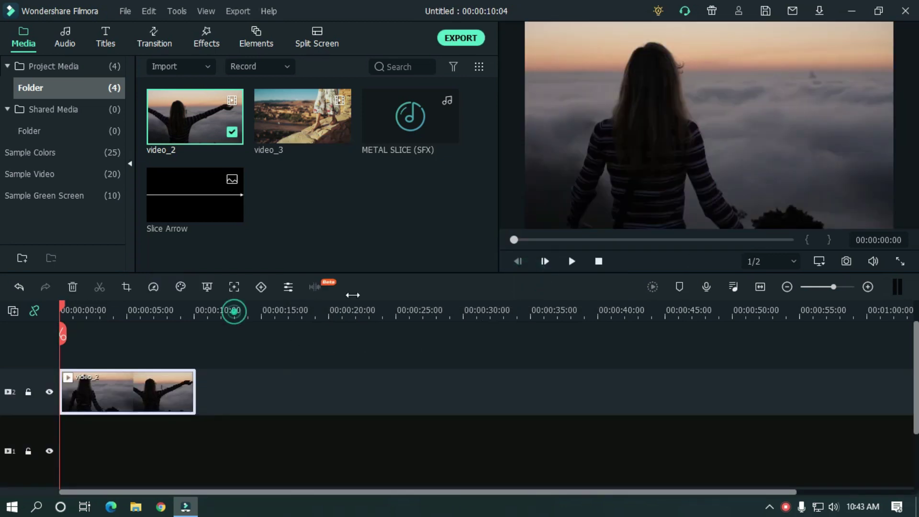
{"action": "scroll", "coordinate": [304, 303], "scroll_direction": "up", "scroll_amount": 3, "text": "ctrl"}
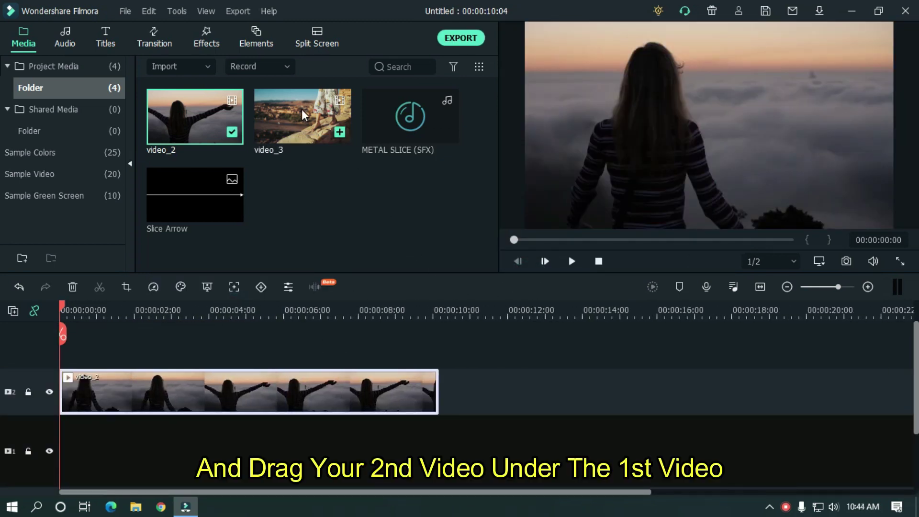
{"action": "left_click_drag", "start_coordinate": [293, 103], "coordinate": [374, 429]}
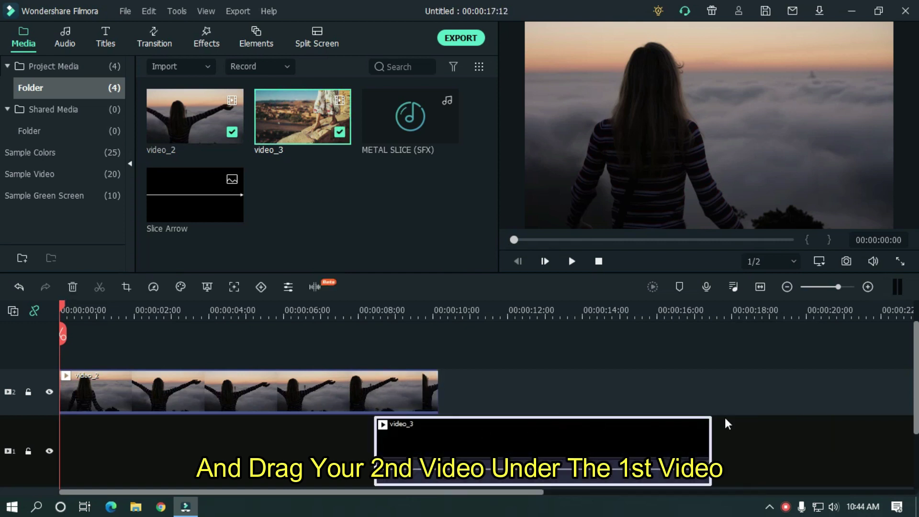
Zoom into the timeline and split video_2 at 00:00:09:00, one second before its end.
{"action": "left_click", "coordinate": [372, 315]}
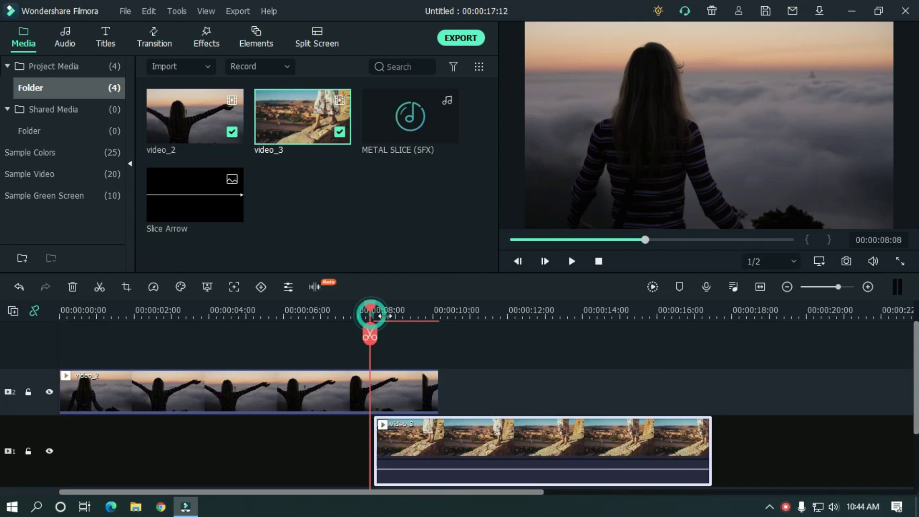
{"action": "key", "text": "ctrl+equal"}
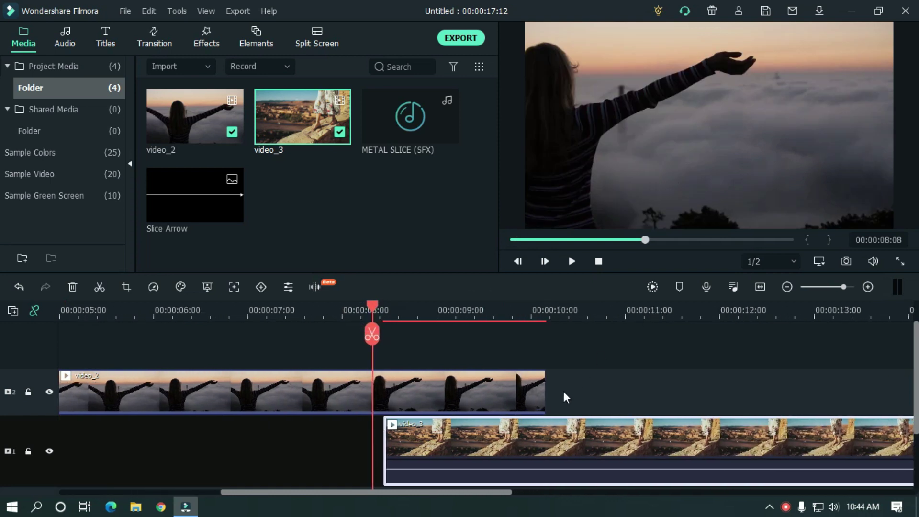
{"action": "left_click_drag", "start_coordinate": [488, 494], "coordinate": [510, 494]}
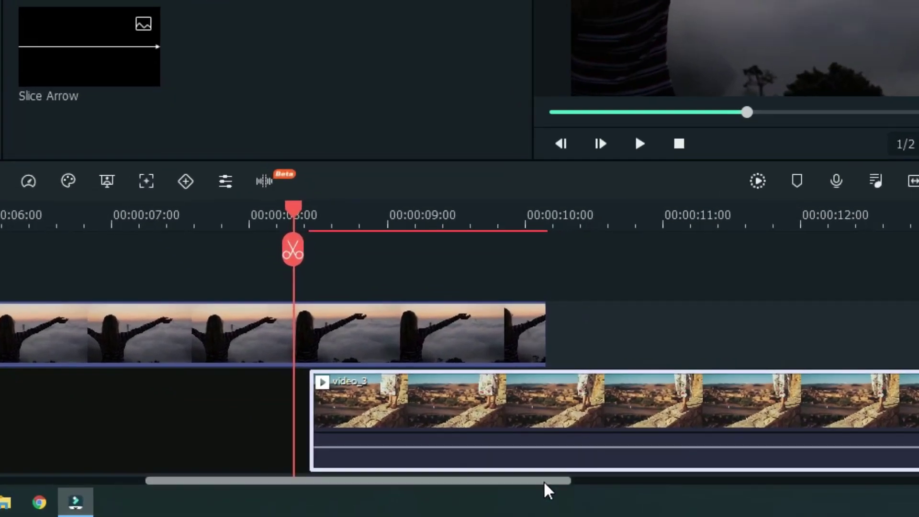
{"action": "left_click", "coordinate": [507, 285]}
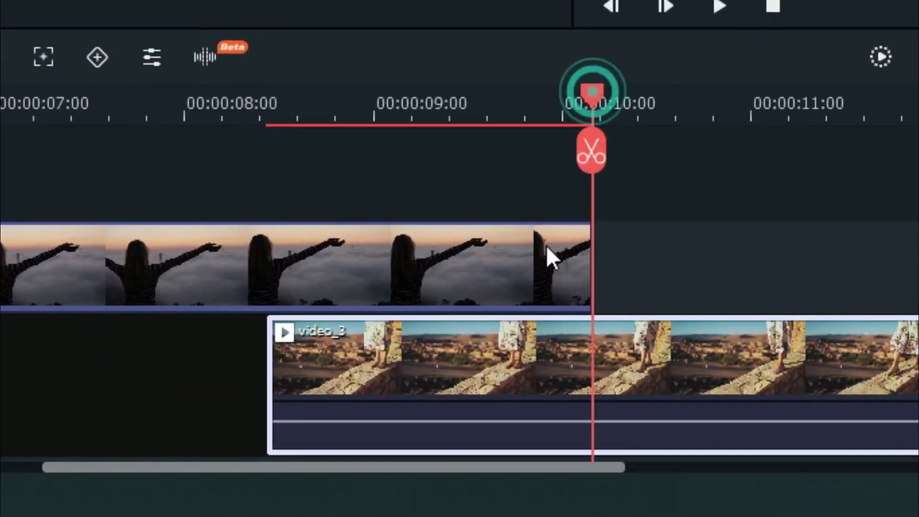
{"action": "left_click", "coordinate": [464, 254]}
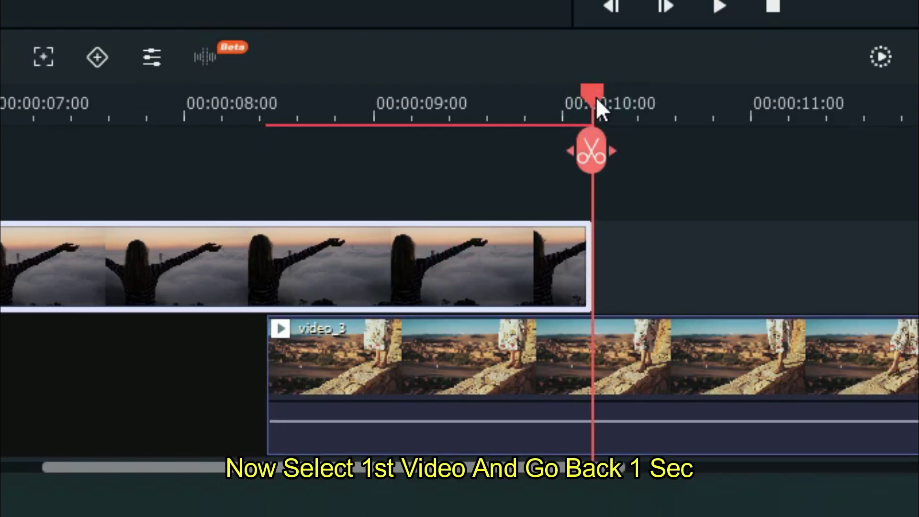
{"action": "left_click_drag", "start_coordinate": [596, 97], "coordinate": [409, 90]}
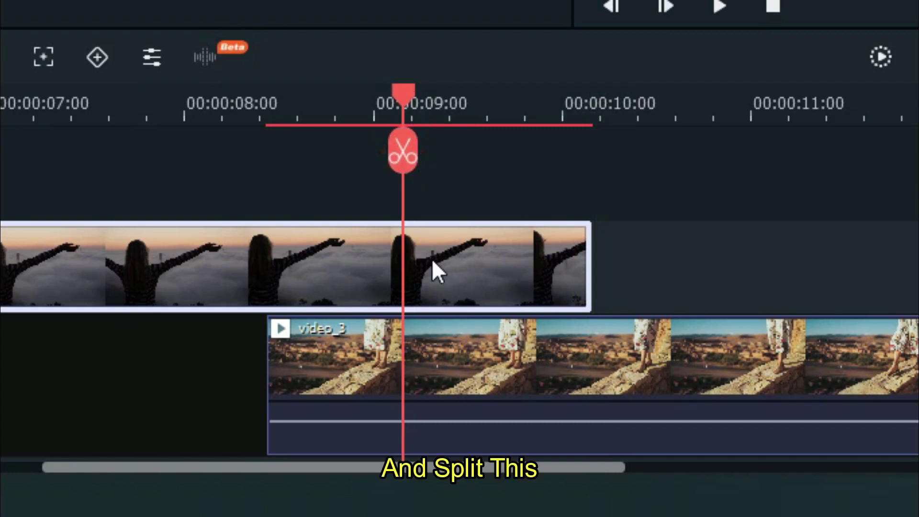
{"action": "left_click", "coordinate": [414, 152]}
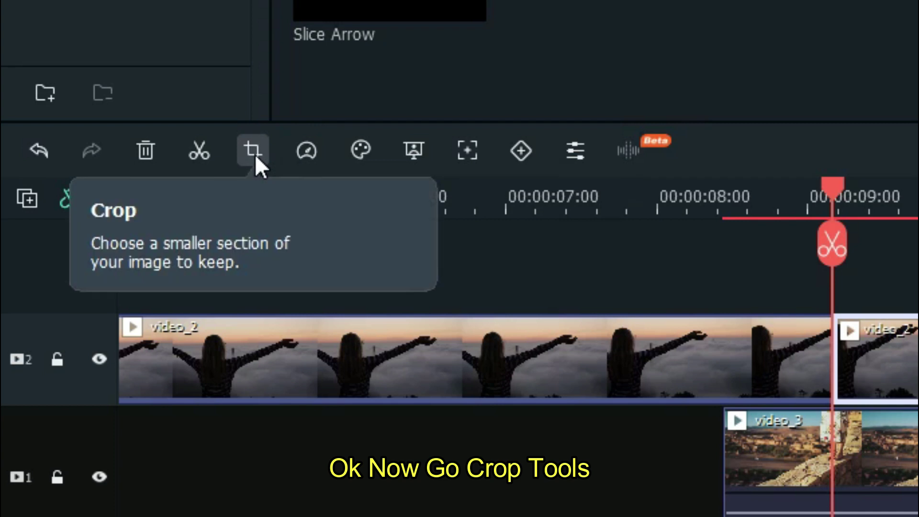
Crop the short end piece of video_2 with a Custom ratio to 1920 x 540.
{"action": "left_click", "coordinate": [254, 155]}
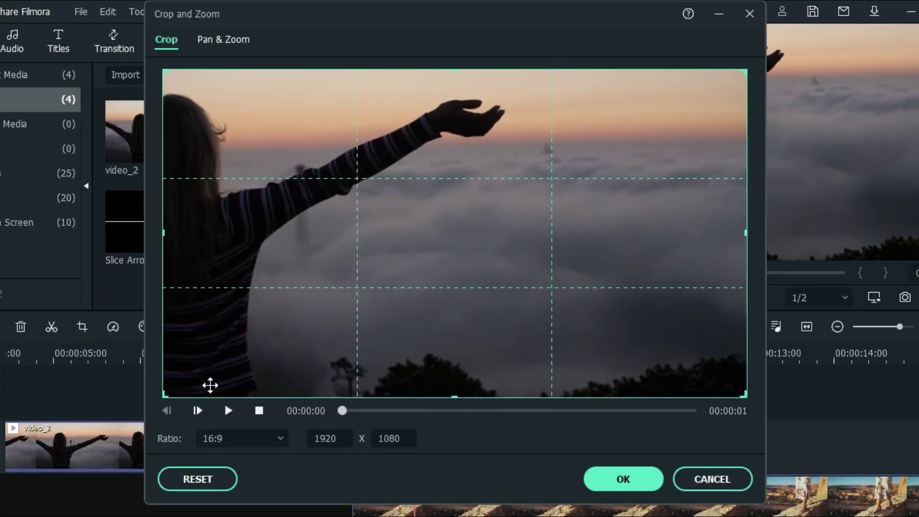
{"action": "left_click", "coordinate": [238, 434]}
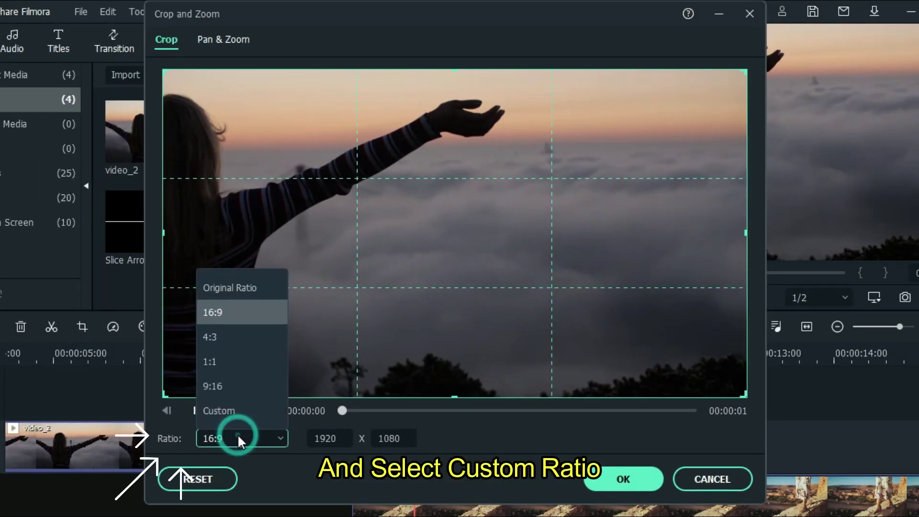
{"action": "left_click", "coordinate": [231, 410]}
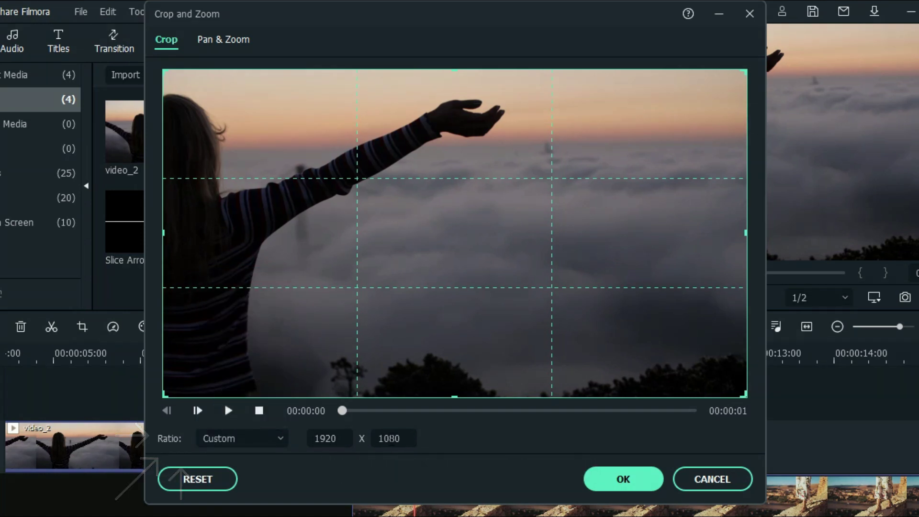
{"action": "double_click", "coordinate": [379, 437]}
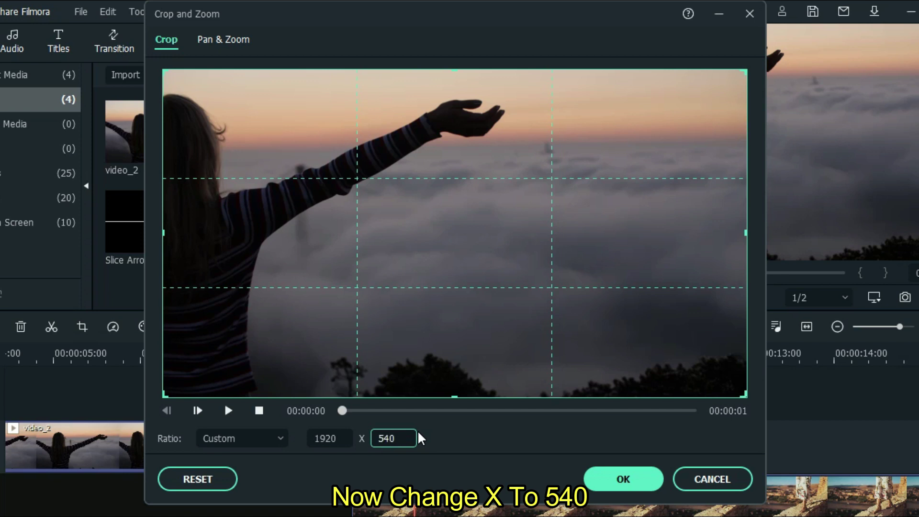
{"action": "key", "text": "Return"}
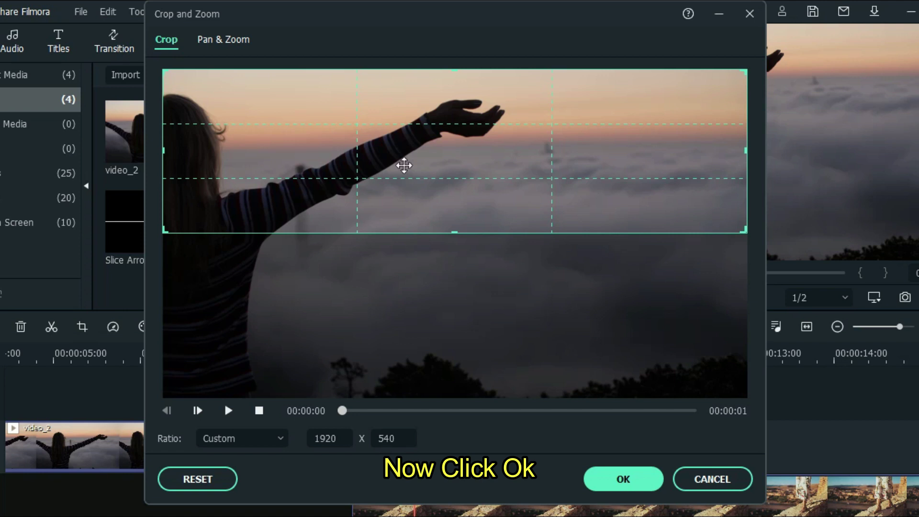
{"action": "left_click", "coordinate": [620, 480]}
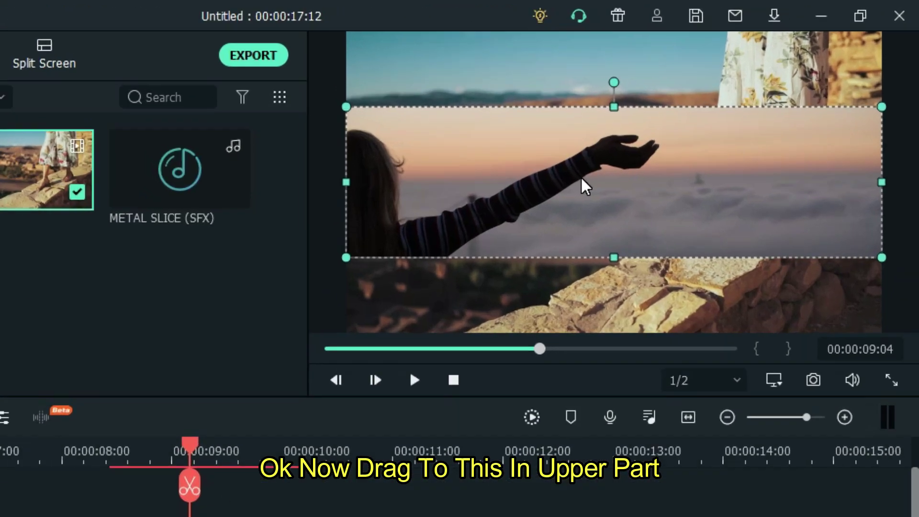
Move the cropped strip up to the top of the preview frame.
{"action": "left_click", "coordinate": [686, 121]}
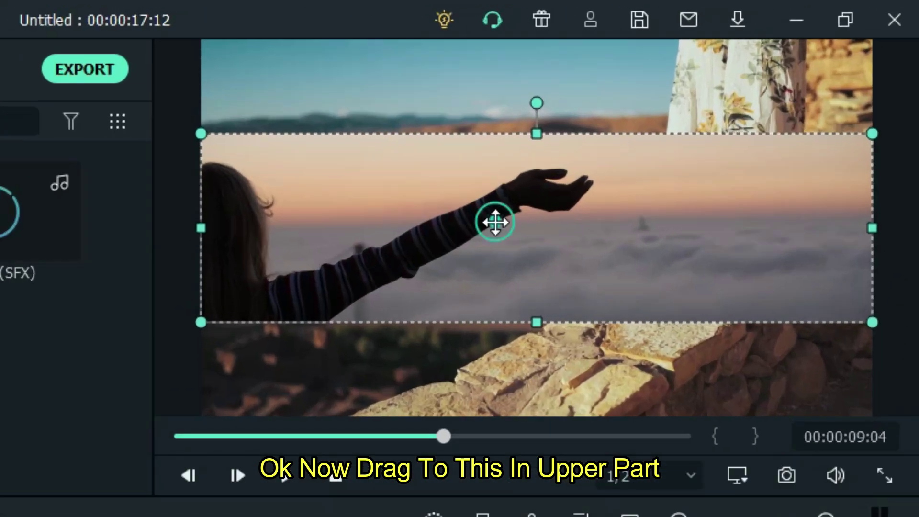
{"action": "left_click_drag", "start_coordinate": [496, 196], "coordinate": [498, 132]}
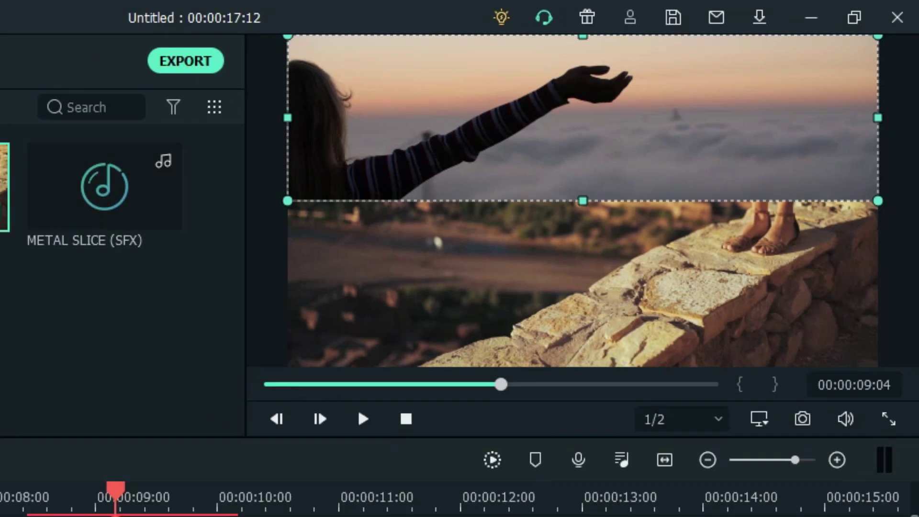
{"action": "left_click", "coordinate": [586, 392]}
Copy the short video_2 piece and paste it onto a new third track above the original.
{"action": "left_click", "coordinate": [470, 396]}
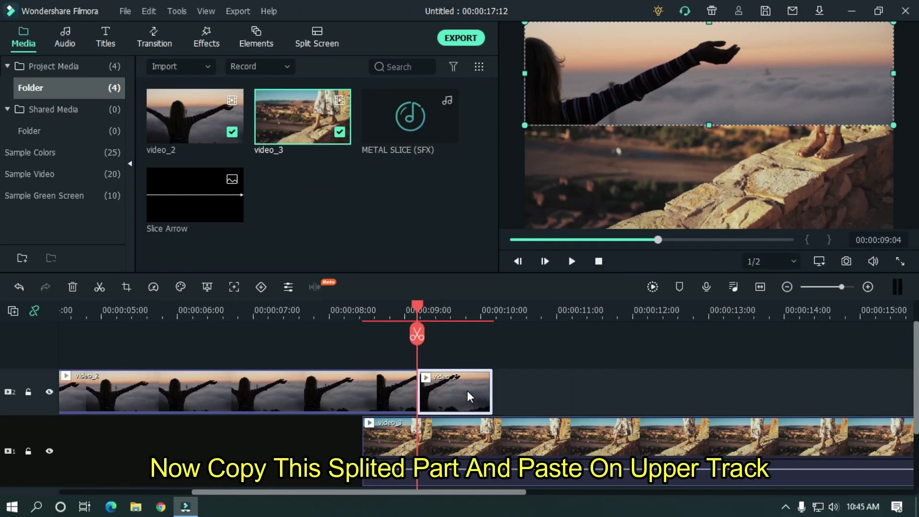
{"action": "right_click", "coordinate": [467, 391]}
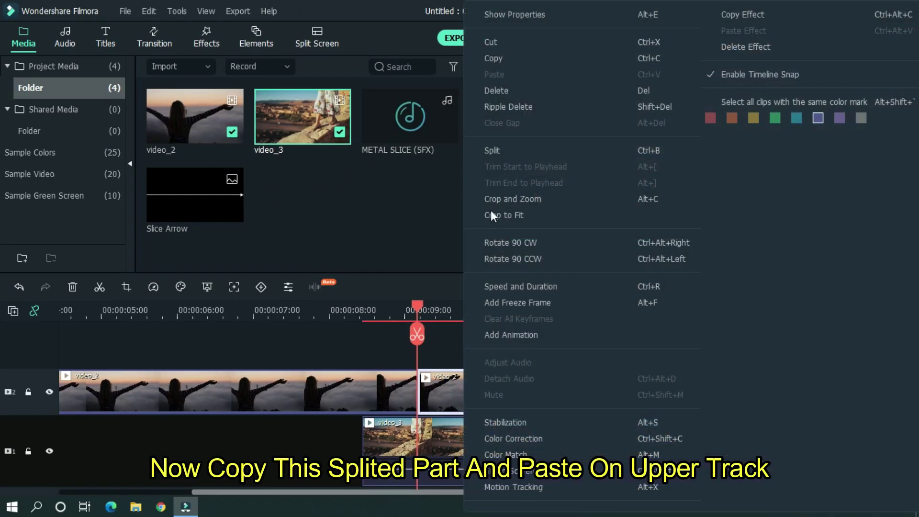
{"action": "left_click", "coordinate": [480, 59]}
{"action": "left_click", "coordinate": [527, 308]}
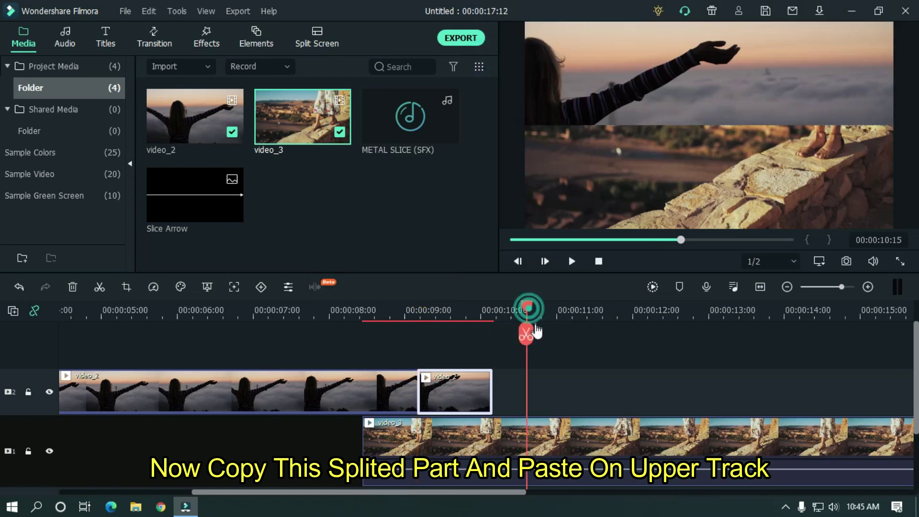
{"action": "left_click", "coordinate": [6, 400]}
{"action": "key", "text": "ctrl+v"}
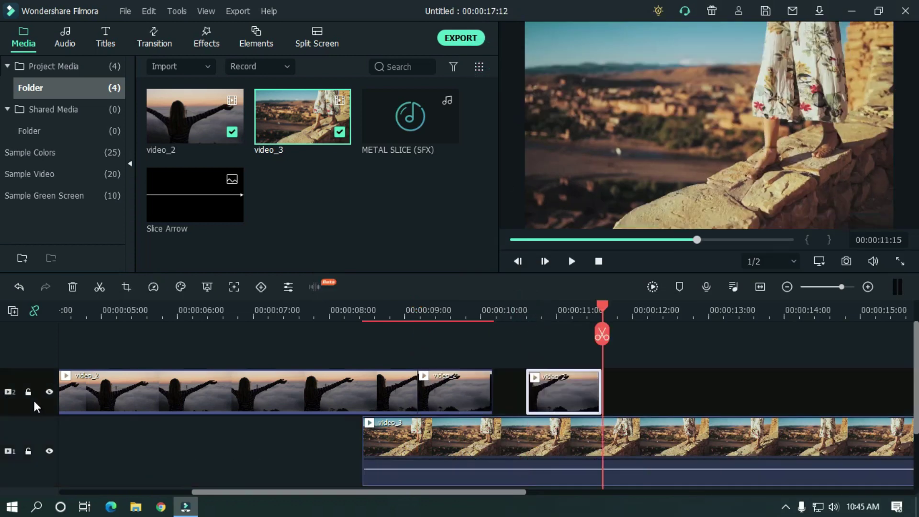
{"action": "left_click_drag", "start_coordinate": [558, 389], "coordinate": [455, 340]}
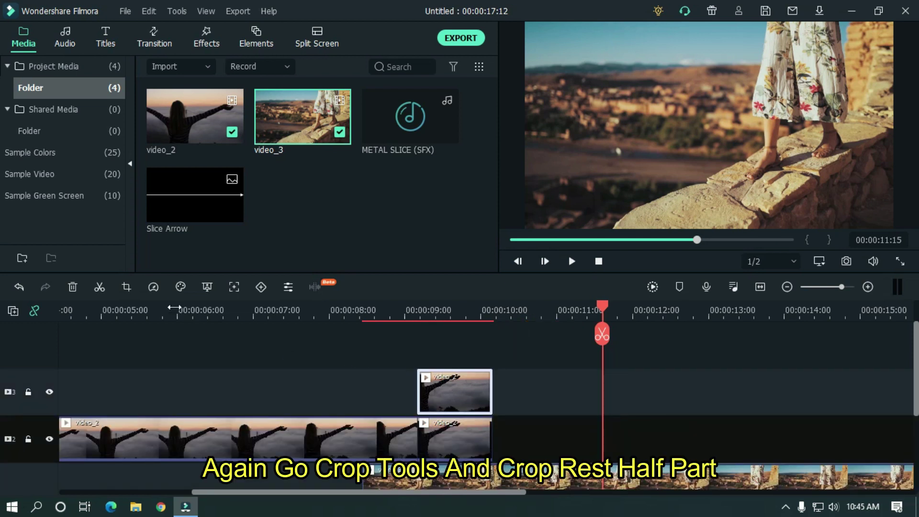
Crop the copied video_2 piece to the bottom half of the frame.
{"action": "left_click", "coordinate": [127, 287]}
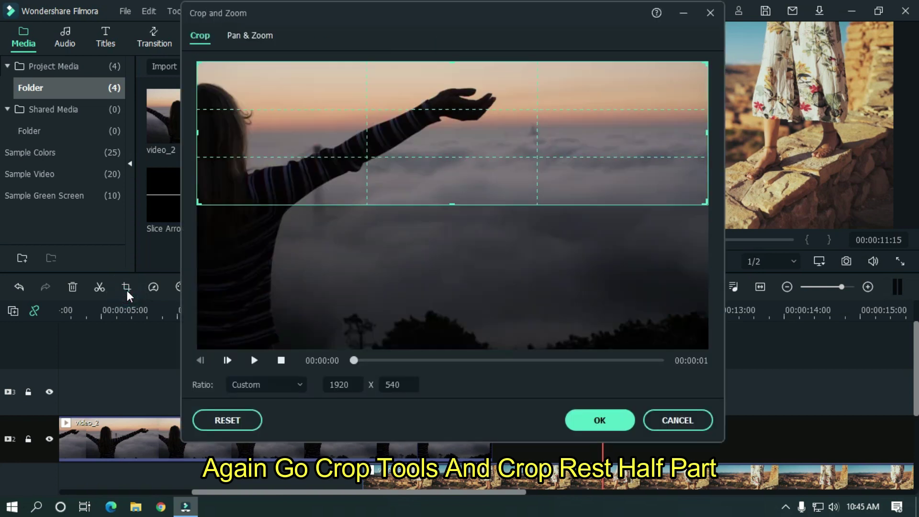
{"action": "left_click_drag", "start_coordinate": [463, 93], "coordinate": [455, 253]}
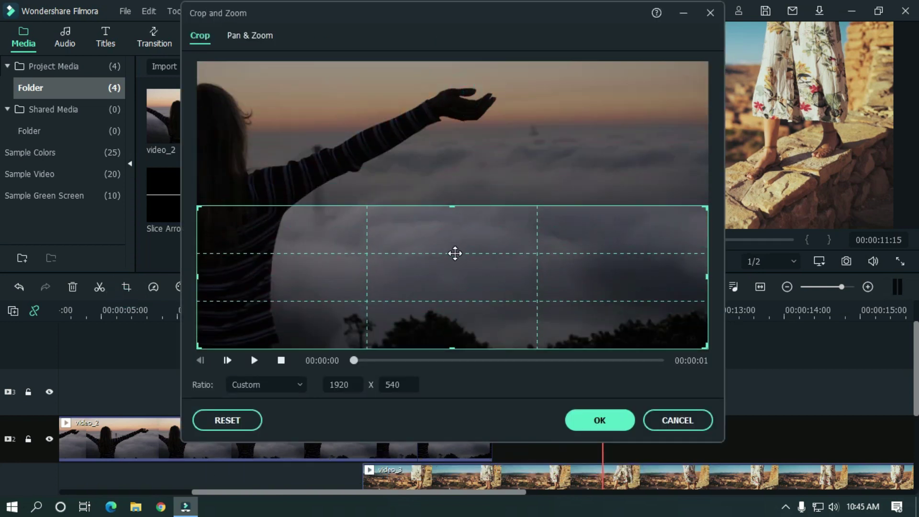
{"action": "left_click", "coordinate": [597, 424]}
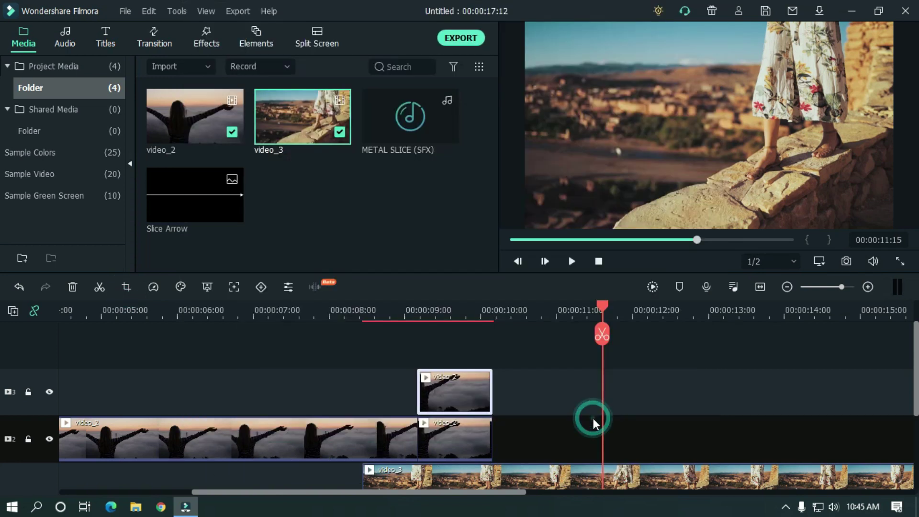
Drag the bottom-half layer down in the preview to align it, then scrub and play to check.
{"action": "left_click", "coordinate": [450, 311]}
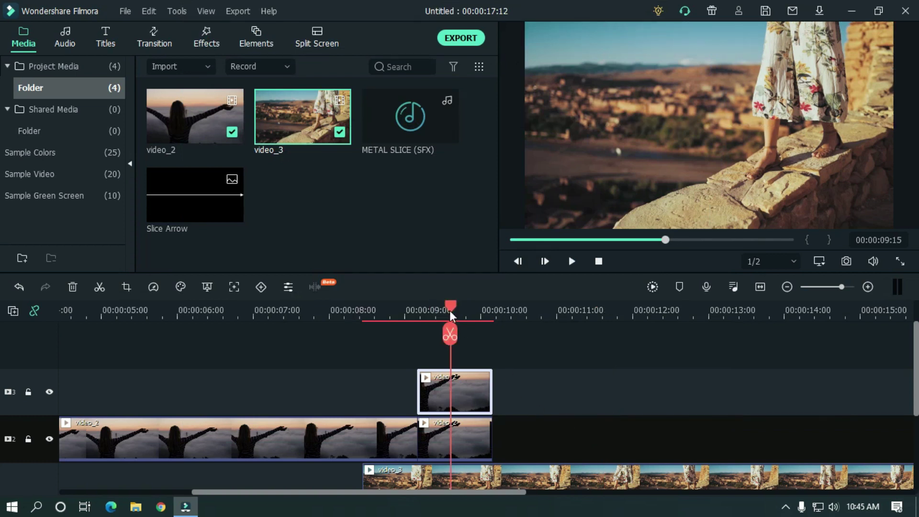
{"action": "left_click", "coordinate": [645, 109]}
{"action": "left_click_drag", "start_coordinate": [651, 57], "coordinate": [651, 160]}
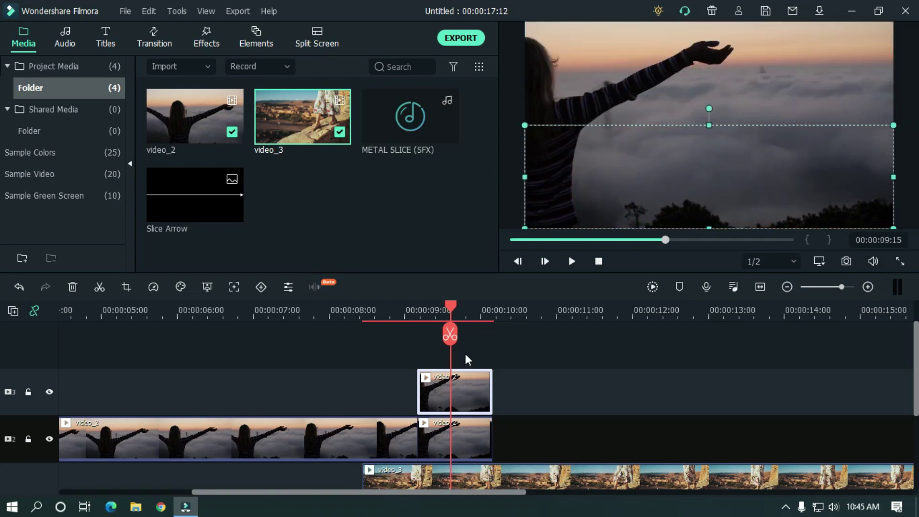
{"action": "left_click_drag", "start_coordinate": [449, 311], "coordinate": [323, 306]}
{"action": "key", "text": "space"}
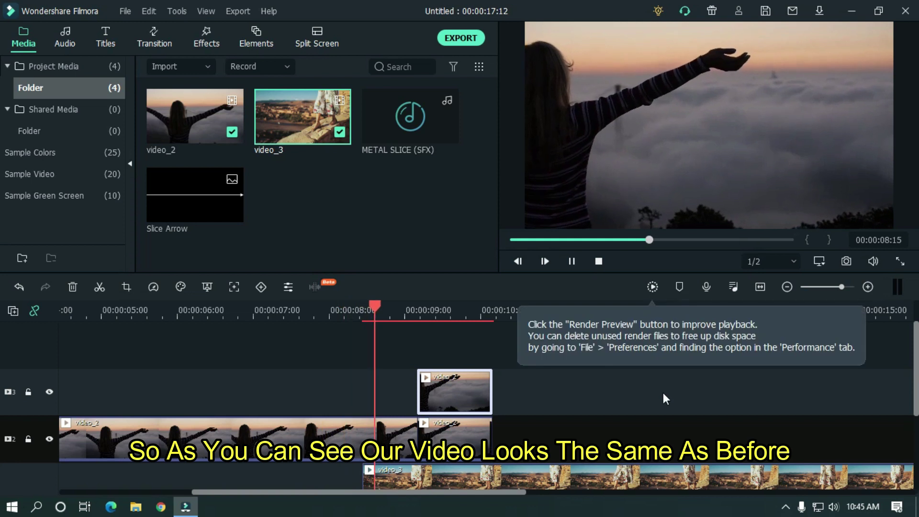
Set the track-3 clip's Transform position to X 0.0, Y -77.0 and replay to check alignment.
{"action": "left_click", "coordinate": [639, 404]}
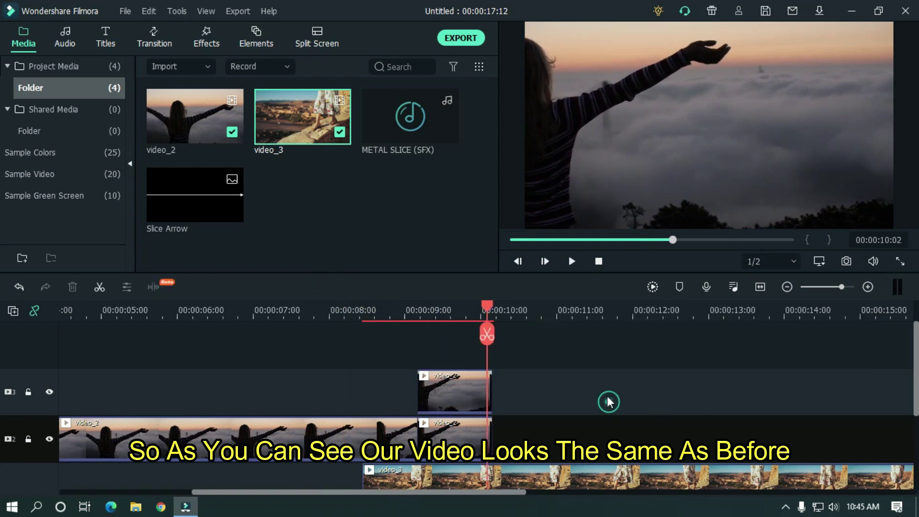
{"action": "left_click_drag", "start_coordinate": [485, 305], "coordinate": [374, 305]}
{"action": "double_click", "coordinate": [454, 377]}
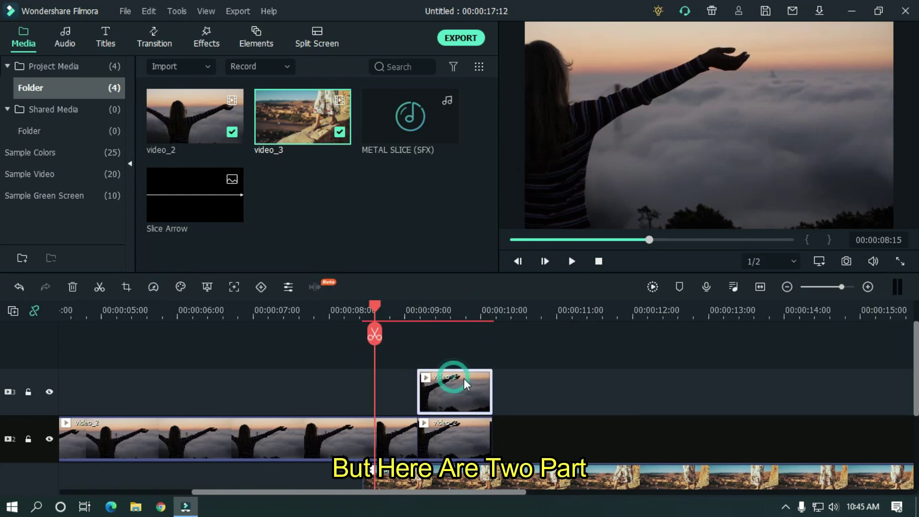
{"action": "left_click", "coordinate": [19, 66]}
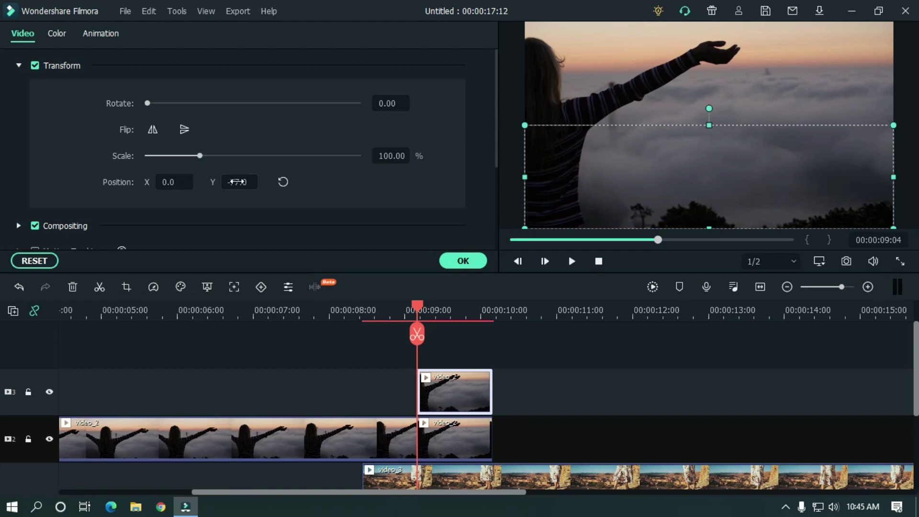
{"action": "left_click_drag", "start_coordinate": [237, 182], "coordinate": [230, 181]}
{"action": "left_click", "coordinate": [455, 261]}
{"action": "left_click_drag", "start_coordinate": [416, 306], "coordinate": [386, 306]}
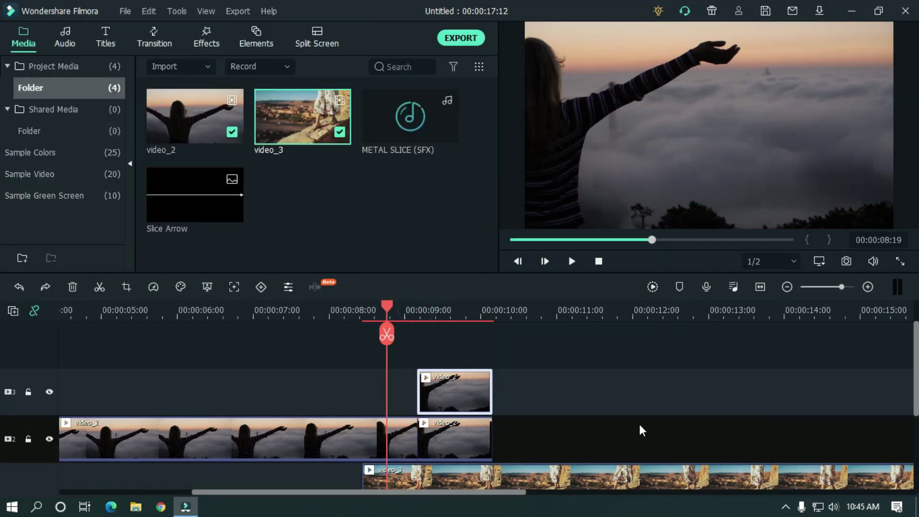
{"action": "key", "text": "space"}
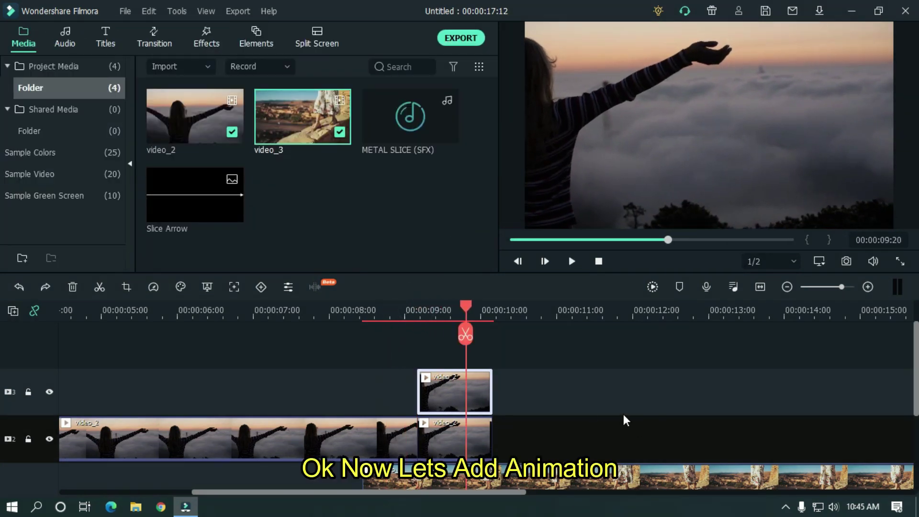
Open the Animation Customize settings for the second video_2 part on track 2.
{"action": "left_click", "coordinate": [632, 378]}
{"action": "left_click_drag", "start_coordinate": [464, 311], "coordinate": [407, 311]}
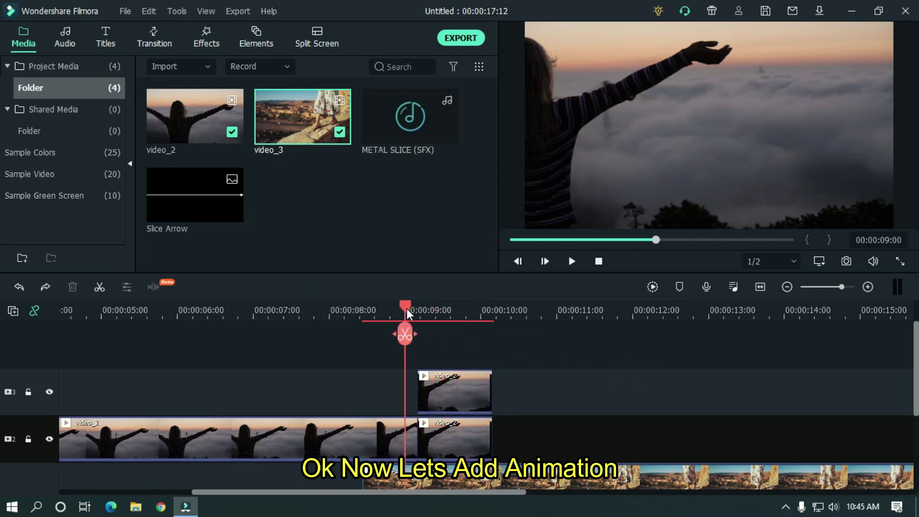
{"action": "scroll", "coordinate": [546, 314], "scroll_direction": "up", "scroll_amount": 3}
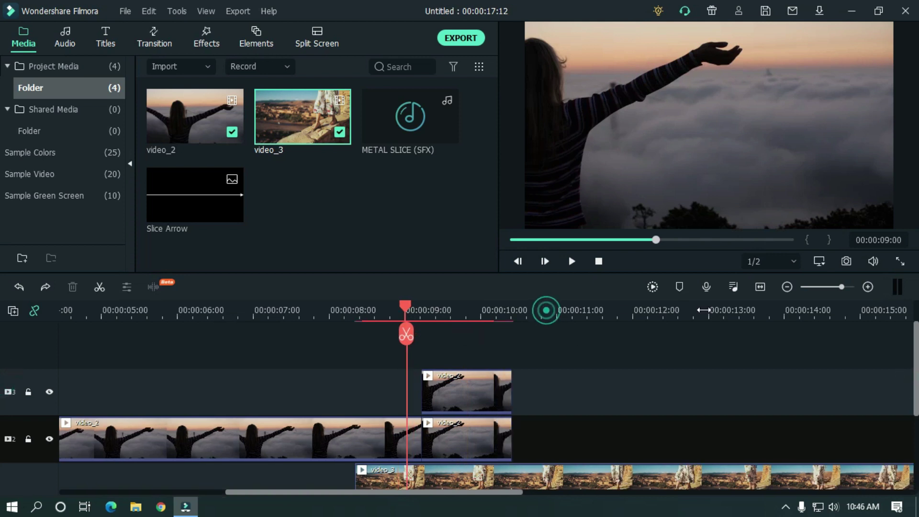
{"action": "scroll", "coordinate": [580, 308], "scroll_direction": "up", "scroll_amount": 1}
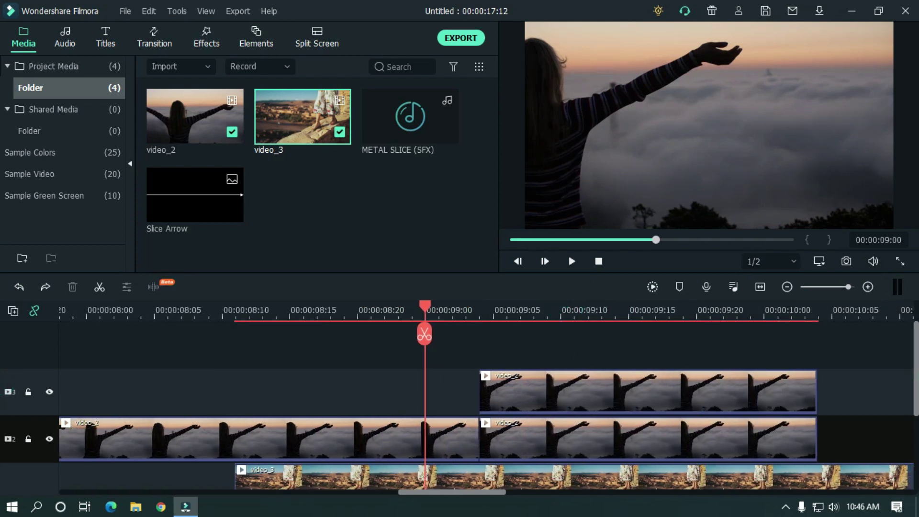
{"action": "left_click_drag", "start_coordinate": [462, 489], "coordinate": [470, 486]}
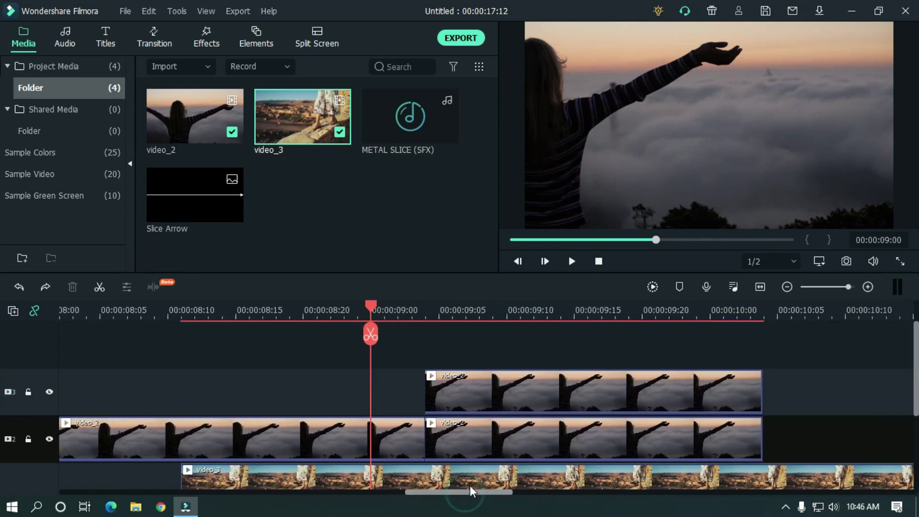
{"action": "double_click", "coordinate": [472, 436]}
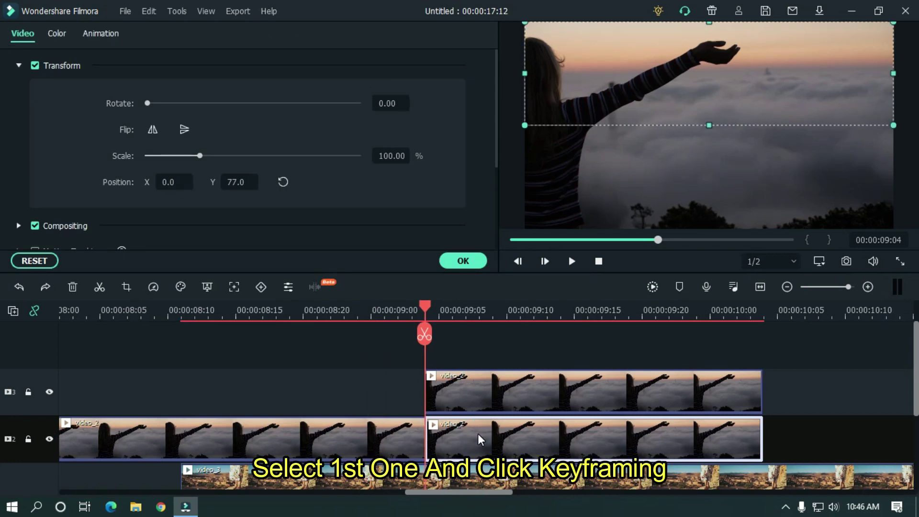
{"action": "left_click", "coordinate": [262, 287]}
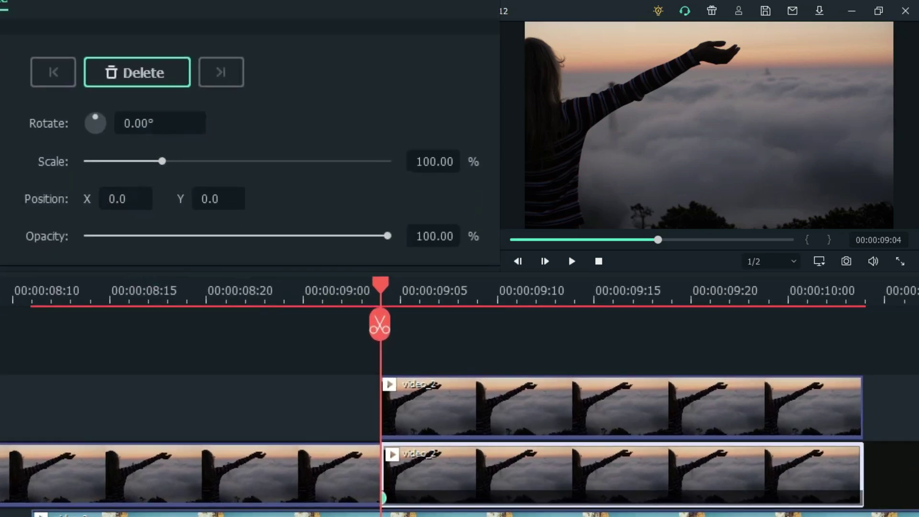
Set Position Y to 450 on the clip's last frame, creating an end keyframe.
{"action": "left_click_drag", "start_coordinate": [378, 294], "coordinate": [361, 293]}
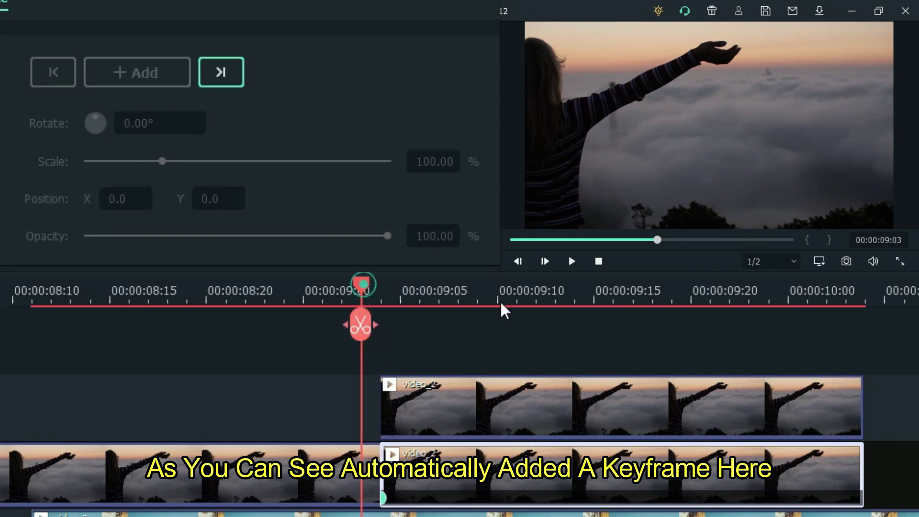
{"action": "left_click", "coordinate": [829, 301]}
{"action": "left_click", "coordinate": [845, 297]}
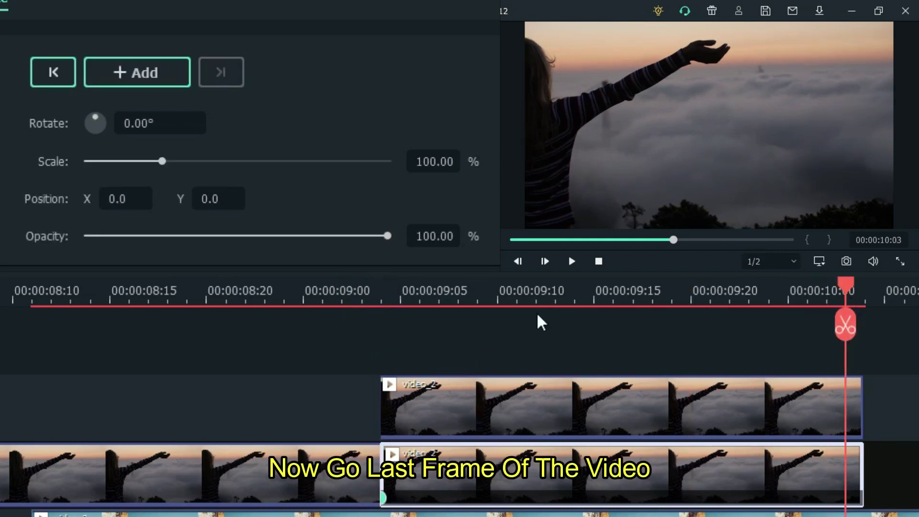
{"action": "left_click", "coordinate": [221, 198]}
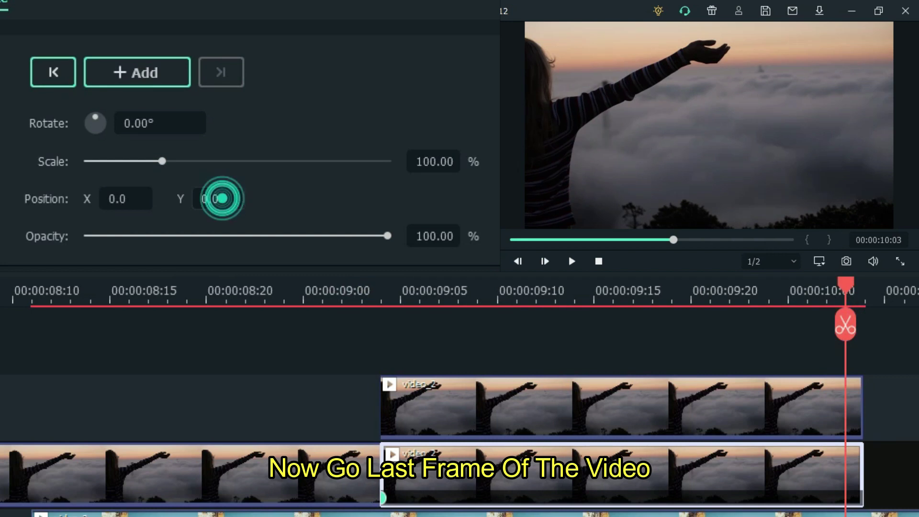
{"action": "mouse_move", "coordinate": [223, 198]}
{"action": "left_mouse_down"}
{"action": "mouse_move", "coordinate": [261, 199]}
{"action": "mouse_move", "coordinate": [215, 199]}
{"action": "mouse_move", "coordinate": [230, 199]}
{"action": "left_mouse_up"}
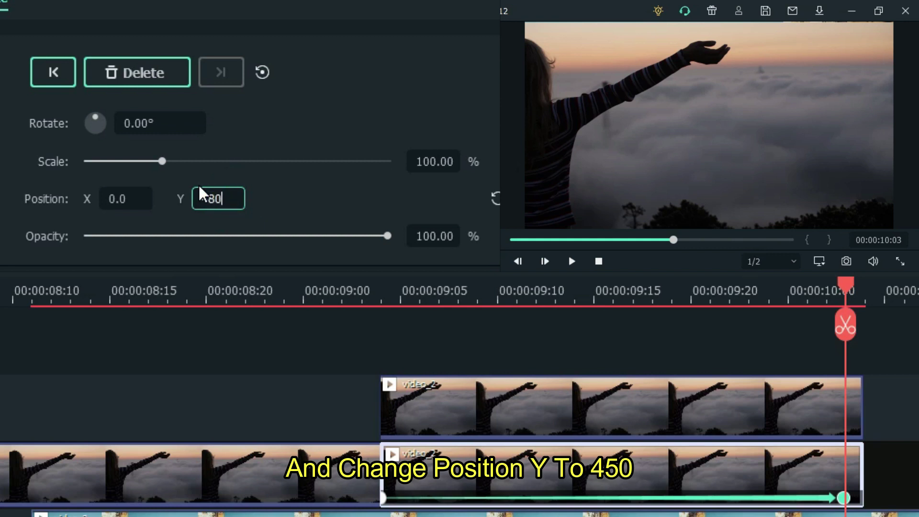
{"action": "type", "text": "480"}
{"action": "key", "text": "BackSpace"}
{"action": "key", "text": "BackSpace"}
{"action": "type", "text": "50"}
{"action": "key", "text": "Return"}
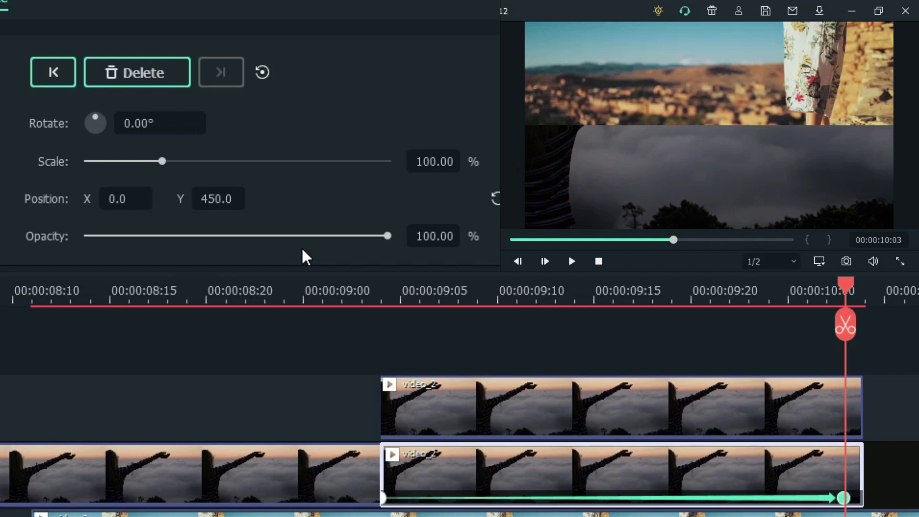
{"action": "left_click", "coordinate": [879, 498]}
{"action": "left_click", "coordinate": [434, 404]}
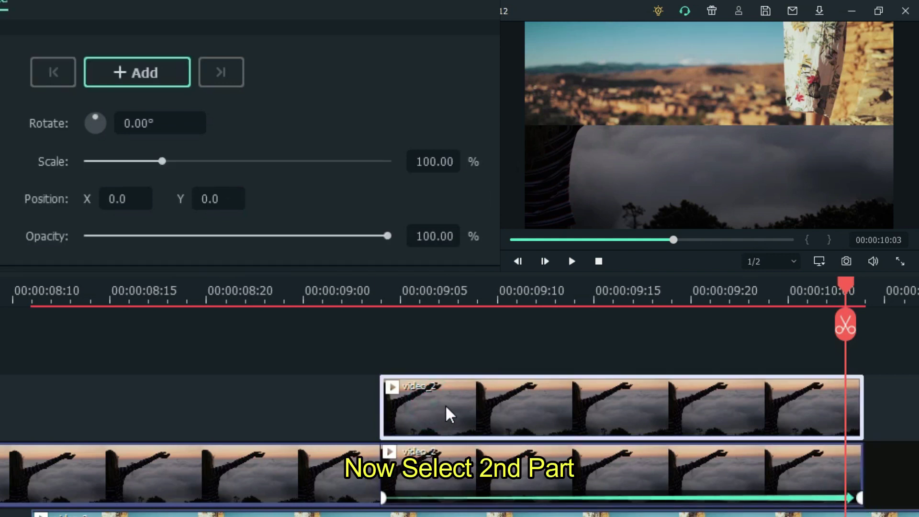
Keyframe the upper video_2 copy from Y 0.0 at 00:00:09:04 to Y -450.0 at its end.
{"action": "left_click", "coordinate": [387, 293]}
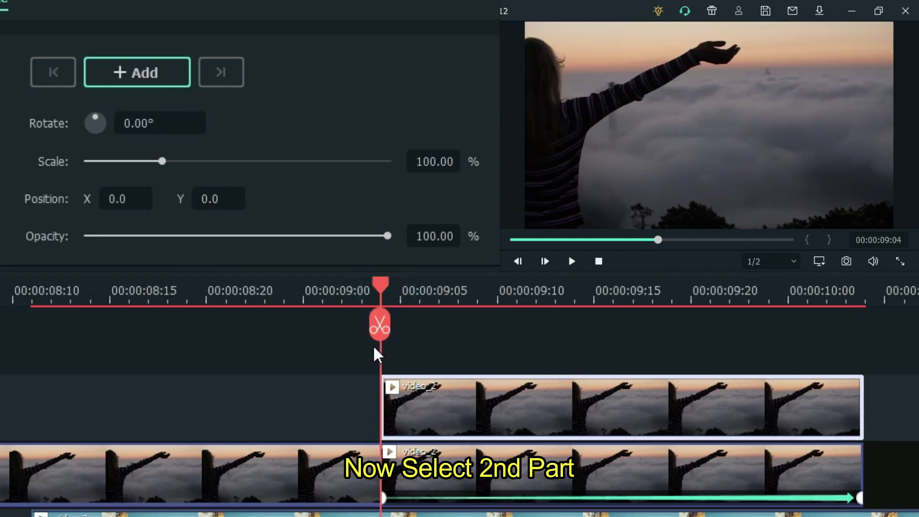
{"action": "left_click", "coordinate": [162, 76]}
{"action": "left_click_drag", "start_coordinate": [389, 283], "coordinate": [859, 288]}
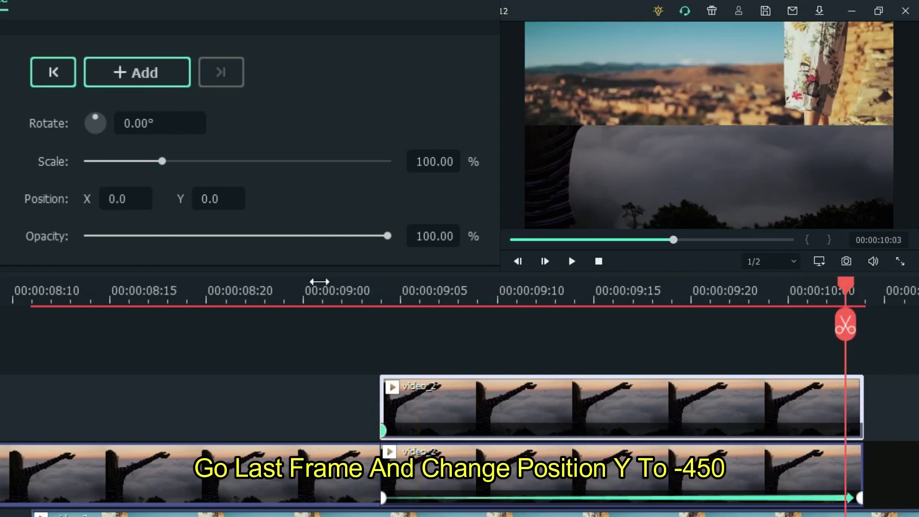
{"action": "left_click", "coordinate": [216, 200]}
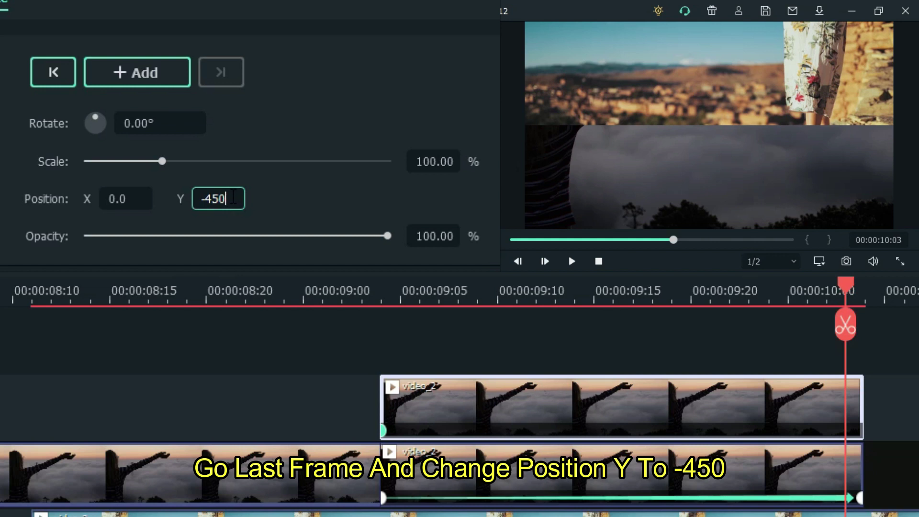
{"action": "type", "text": "-450"}
{"action": "key", "text": "Return"}
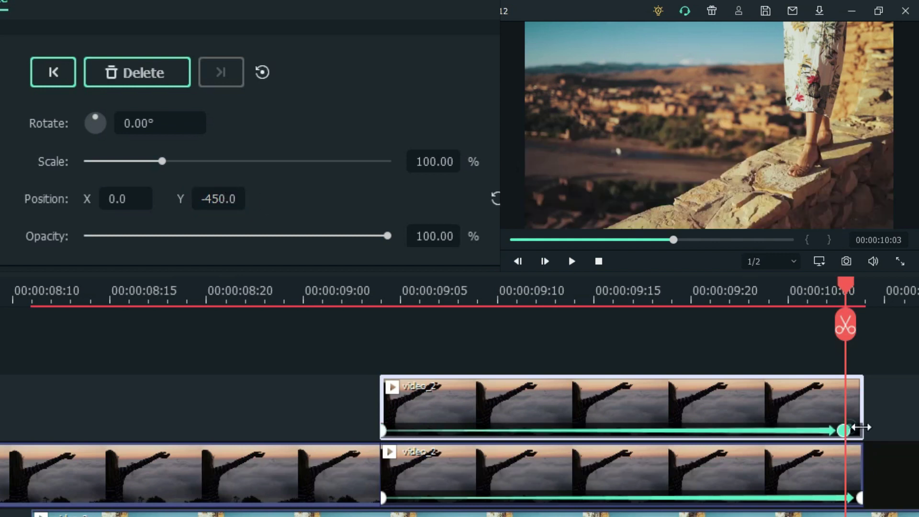
Zoom the timeline out and scroll right to show both video_2 halves near 00:00:10:00.
{"action": "left_click", "coordinate": [791, 353]}
{"action": "left_click_drag", "start_coordinate": [740, 297], "coordinate": [627, 294]}
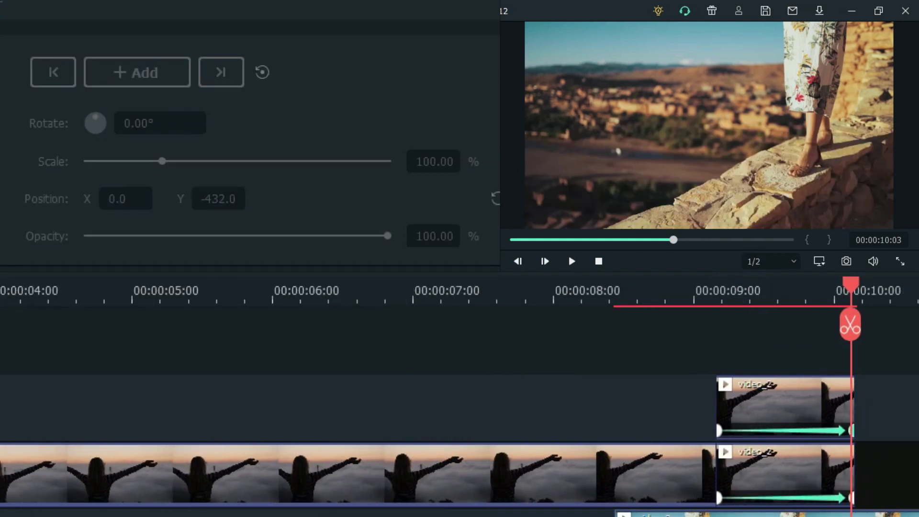
{"action": "scroll", "coordinate": [460, 396], "scroll_direction": "right", "scroll_amount": 6}
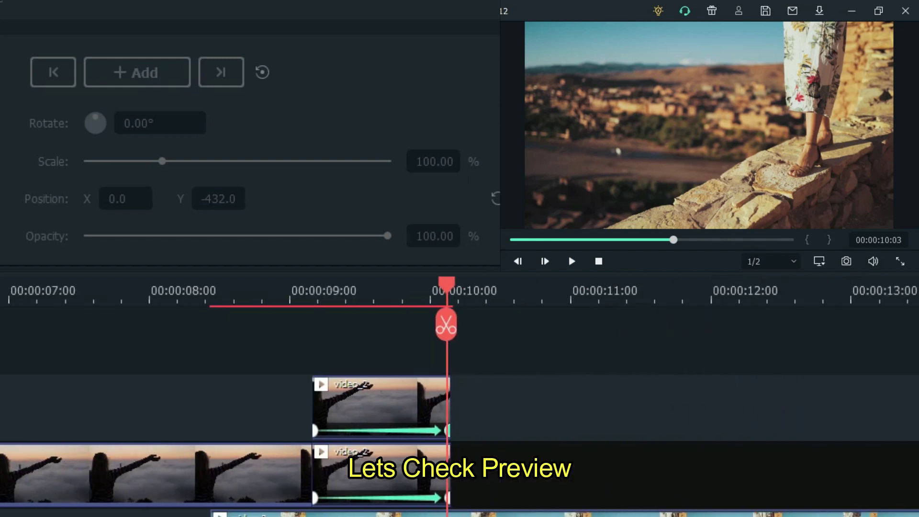
Play the slice transition from 08:11, scrub back to 08:24, and confirm the animation settings.
{"action": "left_click", "coordinate": [224, 292]}
{"action": "key", "text": "space"}
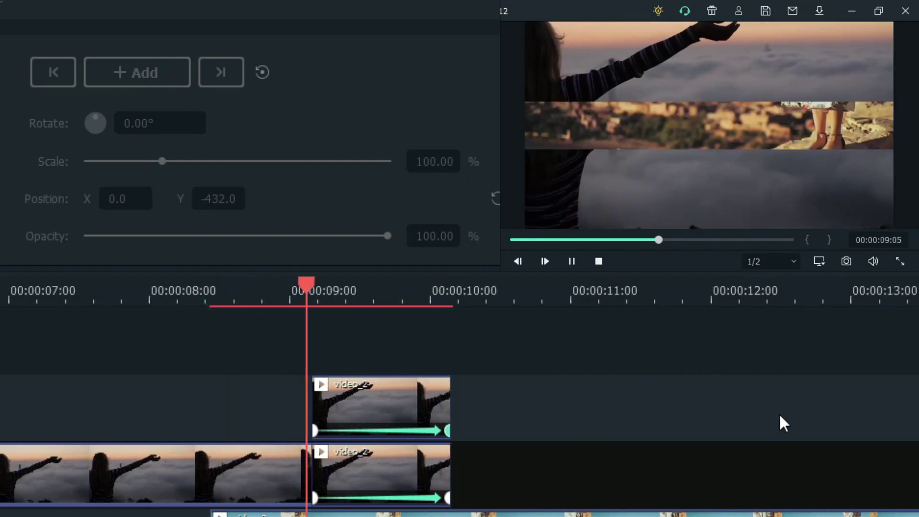
{"action": "left_click", "coordinate": [211, 293]}
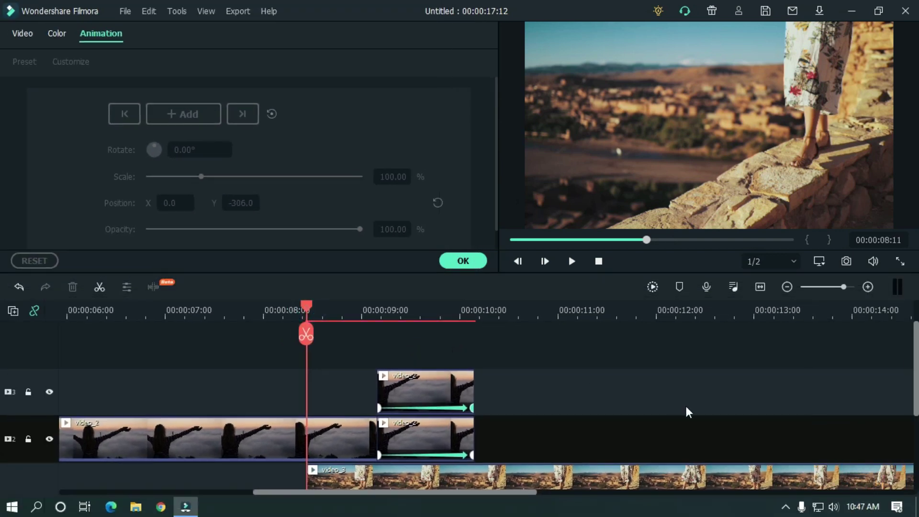
{"action": "key", "text": "space"}
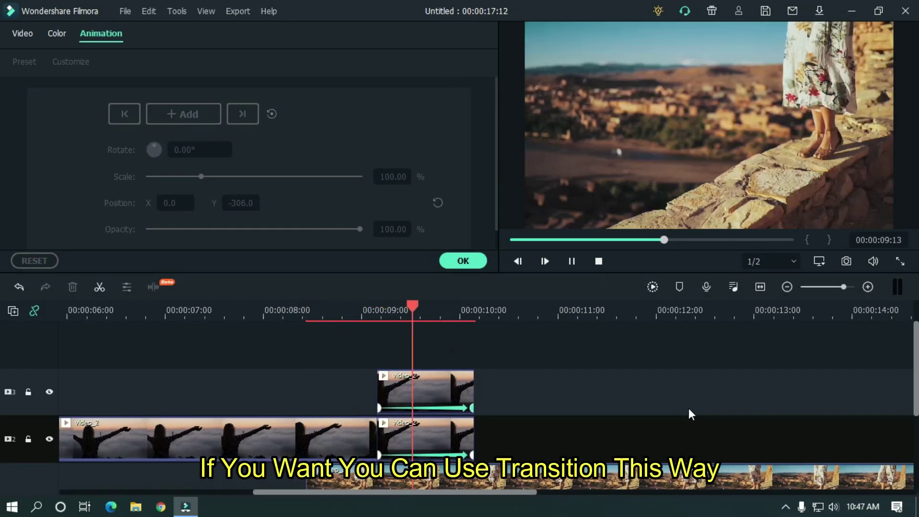
{"action": "key", "text": "space"}
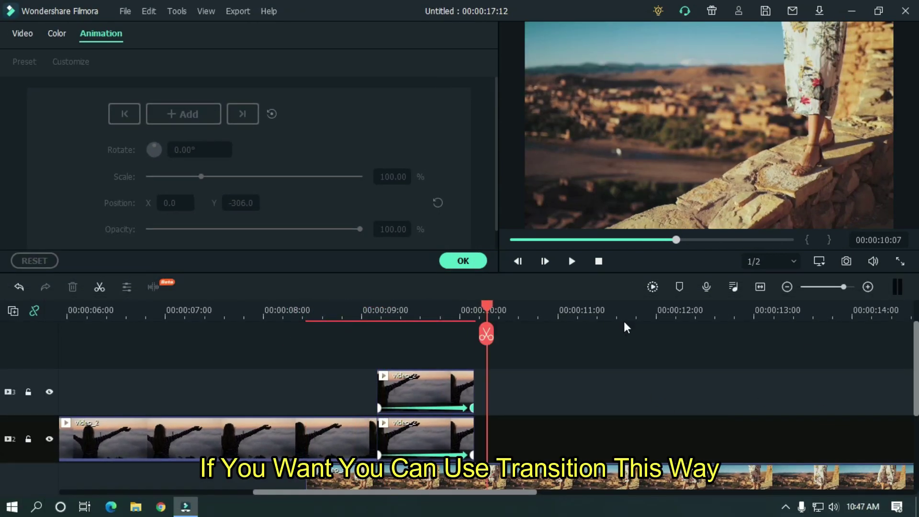
{"action": "left_click_drag", "start_coordinate": [481, 309], "coordinate": [358, 300]}
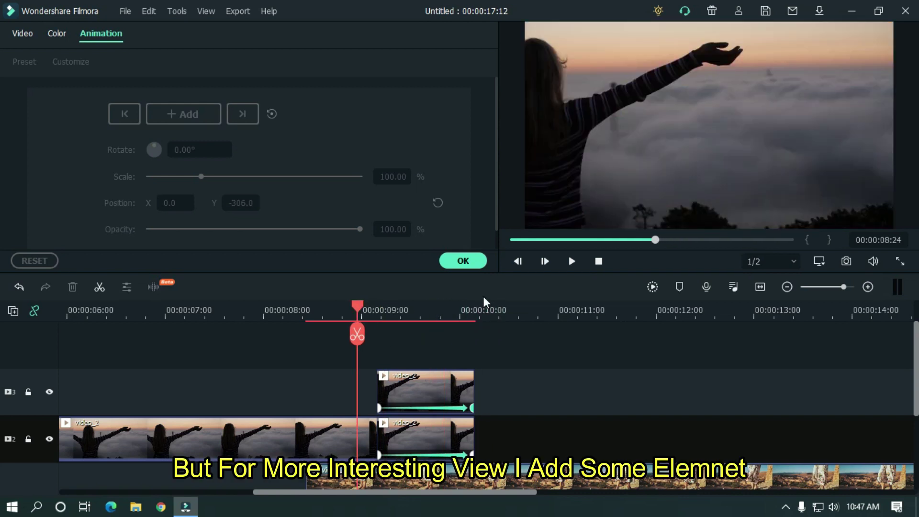
{"action": "left_click", "coordinate": [463, 261]}
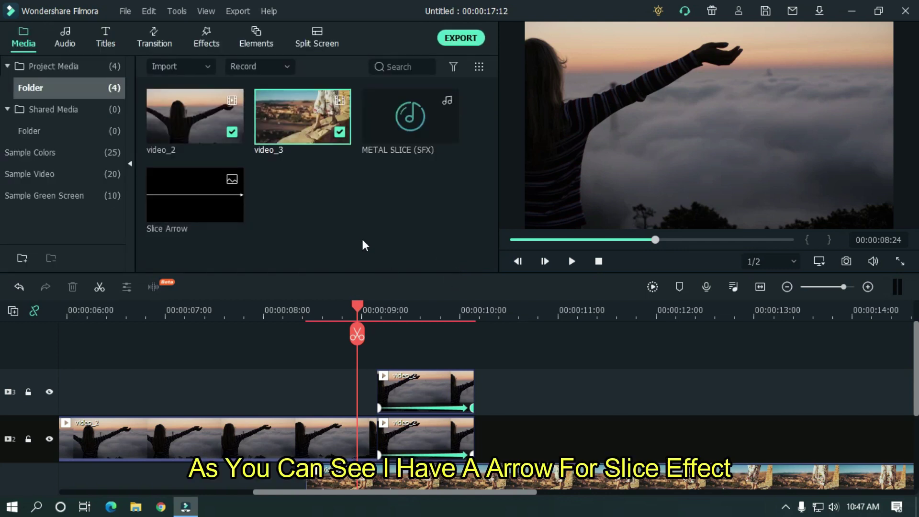
Preview the Slice Arrow image from the project media.
{"action": "right_click", "coordinate": [198, 196]}
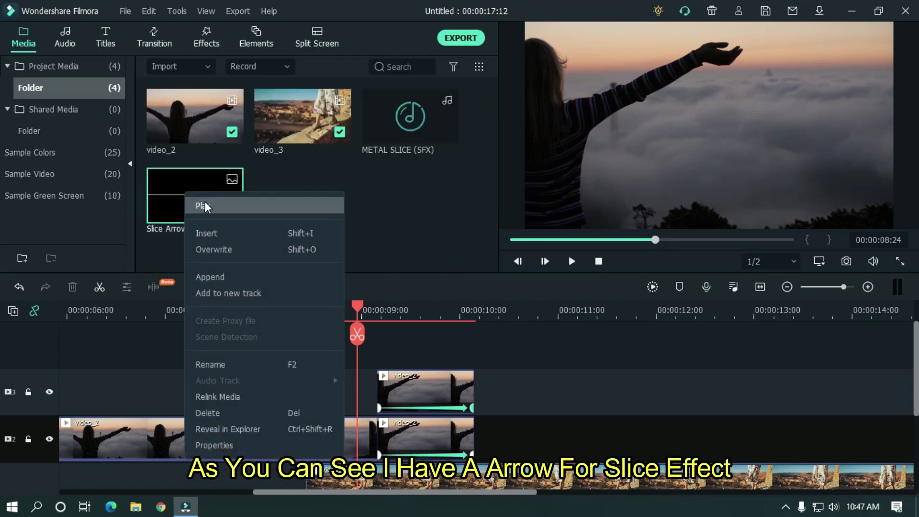
{"action": "left_click", "coordinate": [205, 204]}
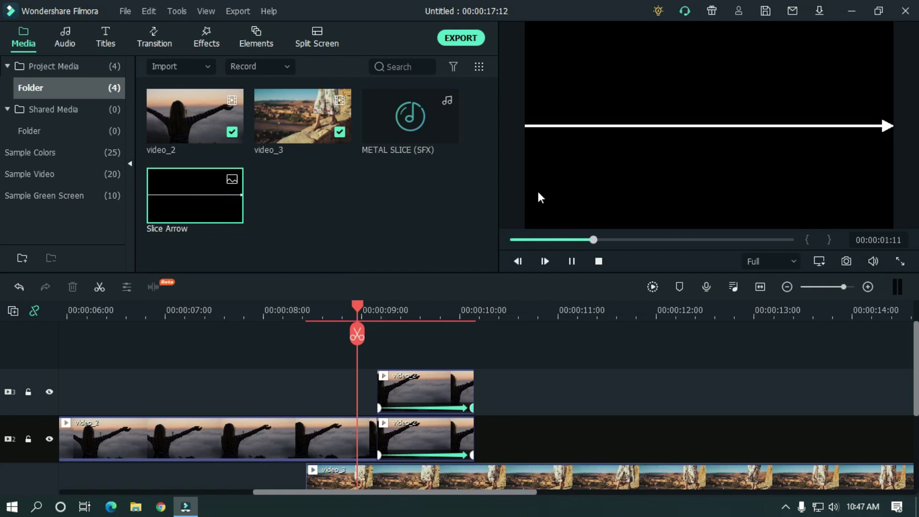
{"action": "key", "text": "space"}
Preview the METAL SLICE (SFX) sound effect, then pause it.
{"action": "right_click", "coordinate": [407, 111]}
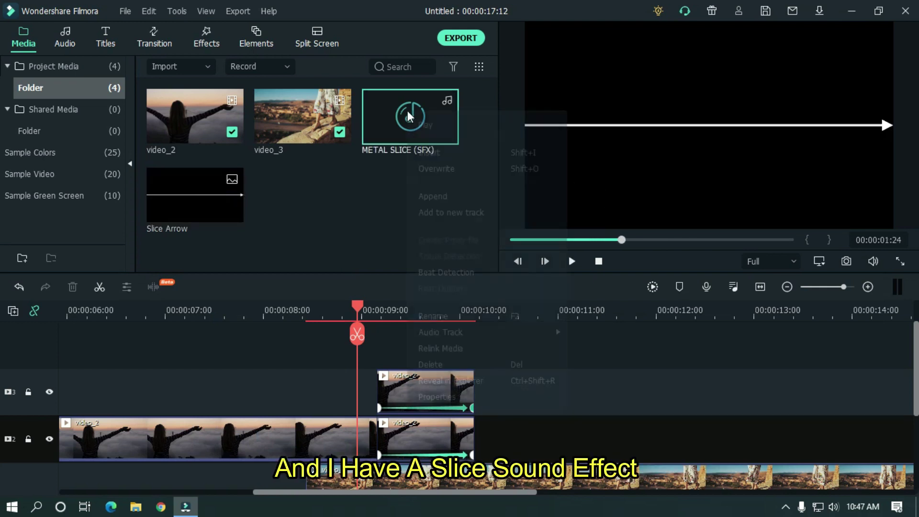
{"action": "left_click", "coordinate": [421, 123]}
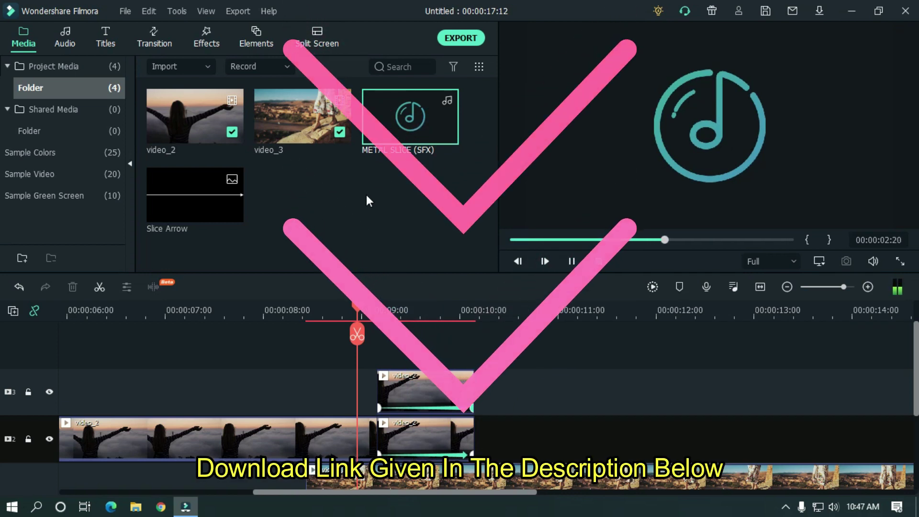
{"action": "key", "text": "space"}
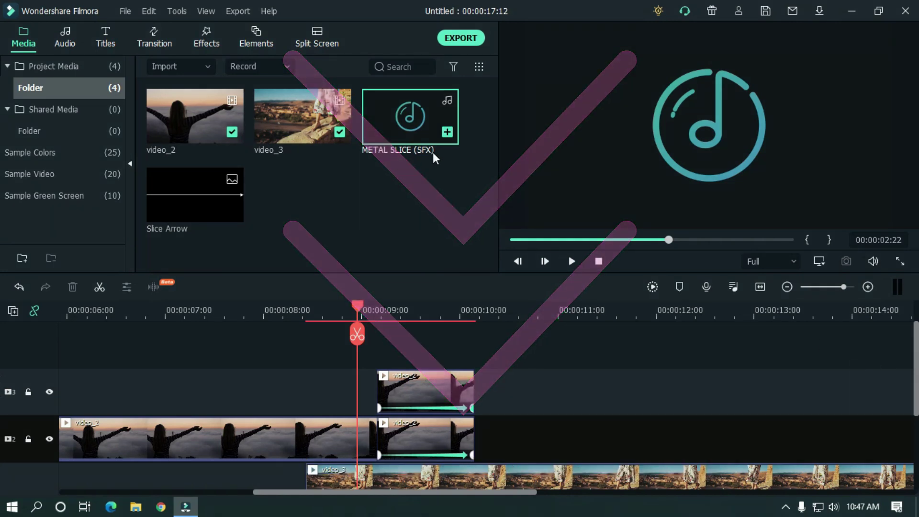
Add METAL SLICE (SFX) to audio track 1, shift it slightly later, and play to check timing.
{"action": "left_click_drag", "start_coordinate": [433, 154], "coordinate": [253, 431]}
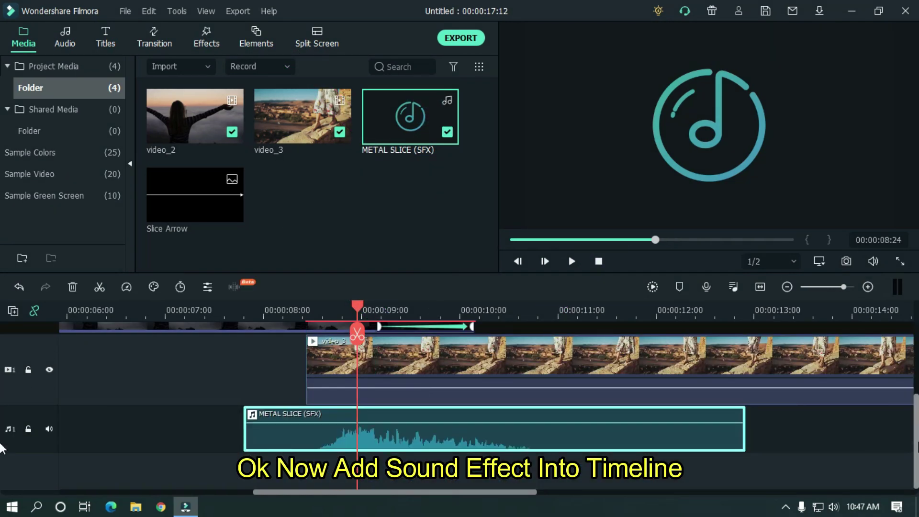
{"action": "scroll", "coordinate": [912, 422], "scroll_direction": "up", "scroll_amount": 2}
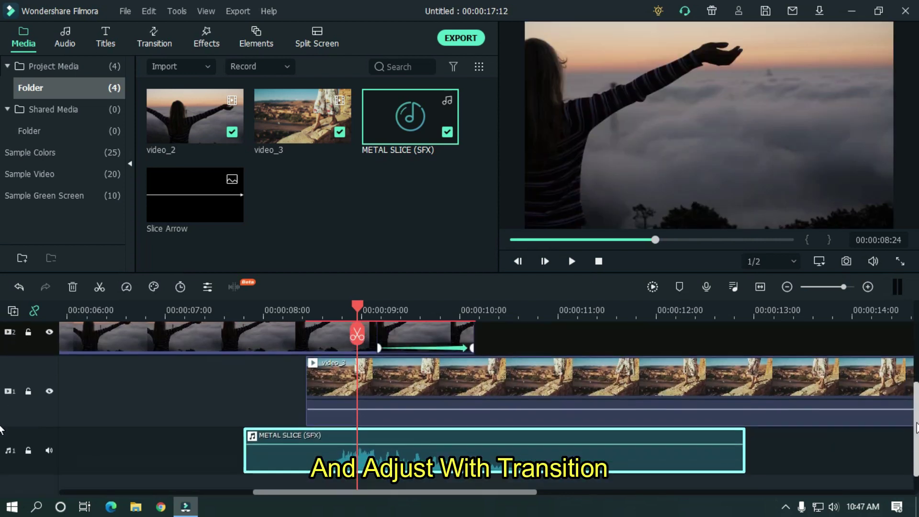
{"action": "left_click_drag", "start_coordinate": [415, 477], "coordinate": [437, 477]}
{"action": "left_click", "coordinate": [336, 312]}
{"action": "key", "text": "space"}
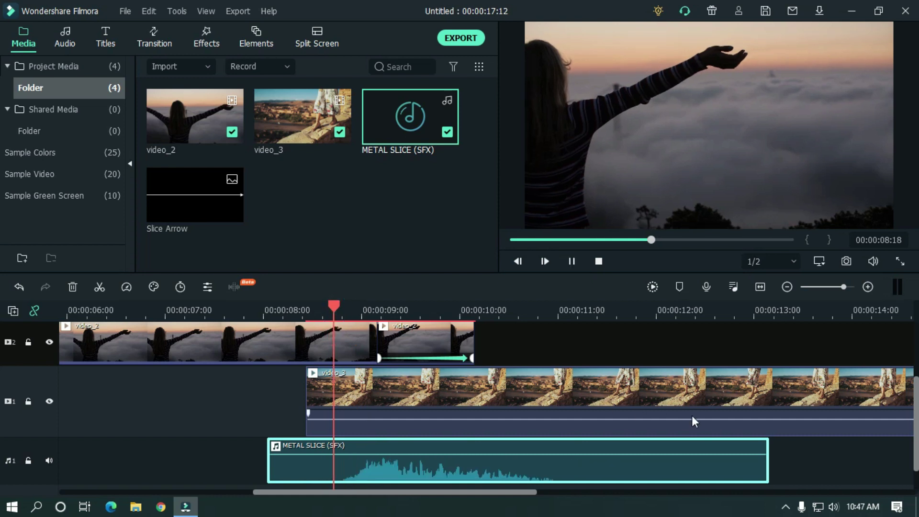
{"action": "key", "text": "space"}
Nudge the METAL SLICE clip slightly earlier and replay from about 8:08 to confirm timing.
{"action": "scroll", "coordinate": [1, 443], "scroll_direction": "down", "scroll_amount": 1}
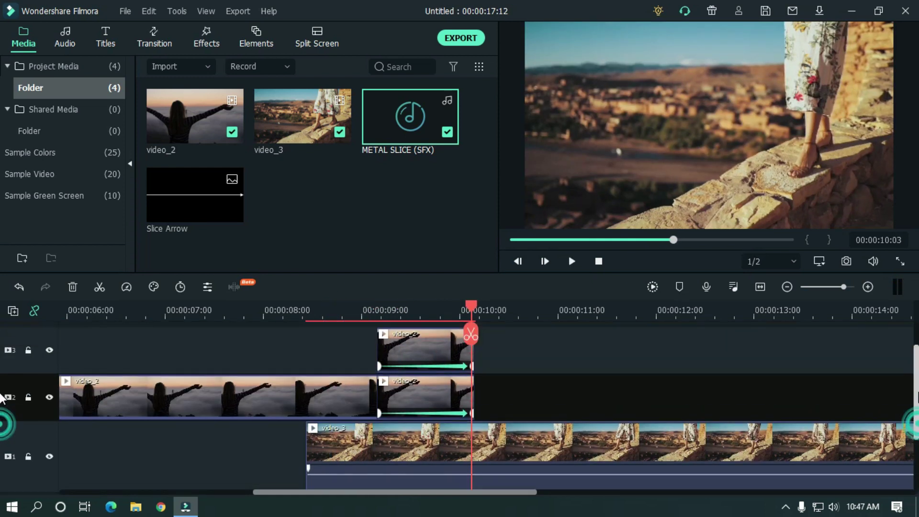
{"action": "scroll", "coordinate": [1, 443], "scroll_direction": "down", "scroll_amount": 1}
{"action": "left_click_drag", "start_coordinate": [449, 450], "coordinate": [433, 449]}
{"action": "left_click", "coordinate": [314, 309]}
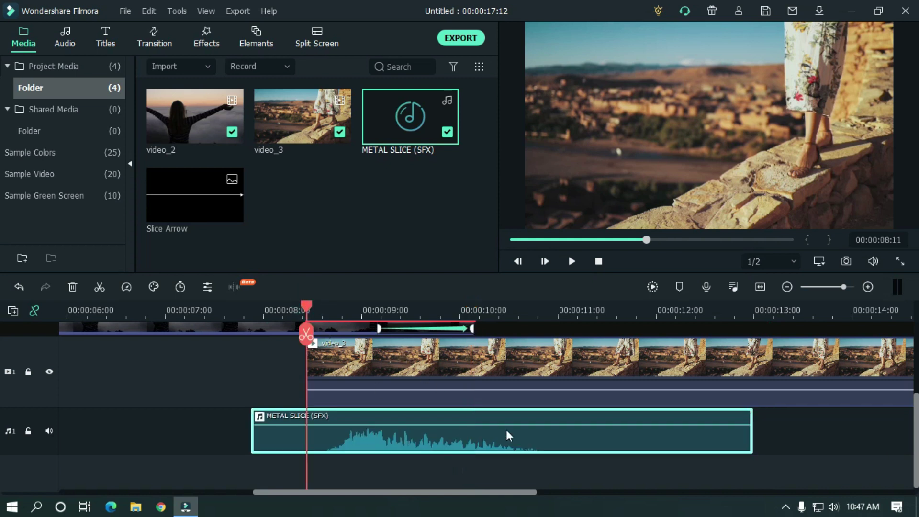
{"action": "key", "text": "space"}
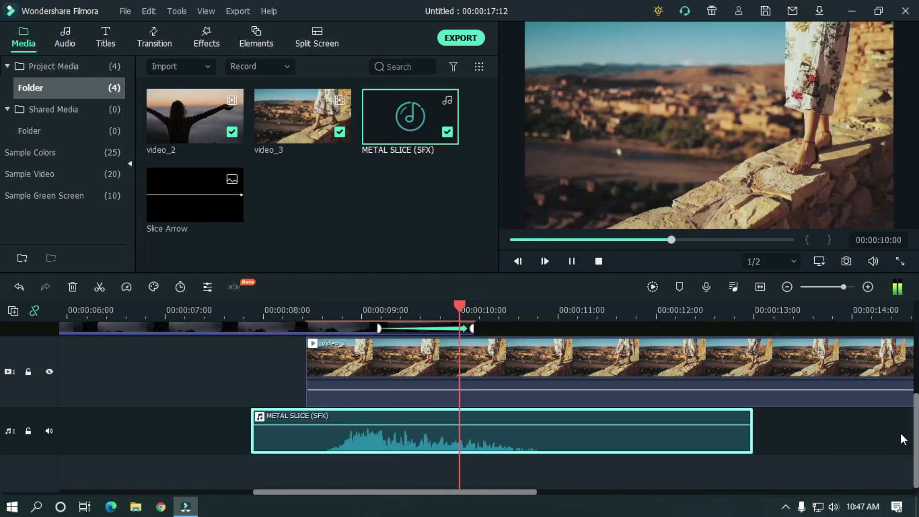
{"action": "key", "text": "space"}
{"action": "scroll", "coordinate": [2, 440], "scroll_direction": "up", "scroll_amount": 2}
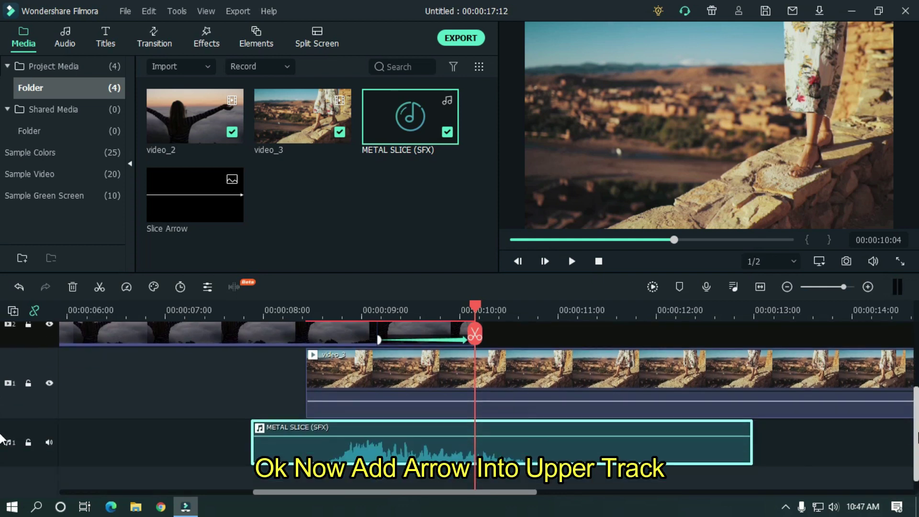
Drop the Slice Arrow image onto a new track 4 above the videos.
{"action": "scroll", "coordinate": [2, 405], "scroll_direction": "up", "scroll_amount": 3}
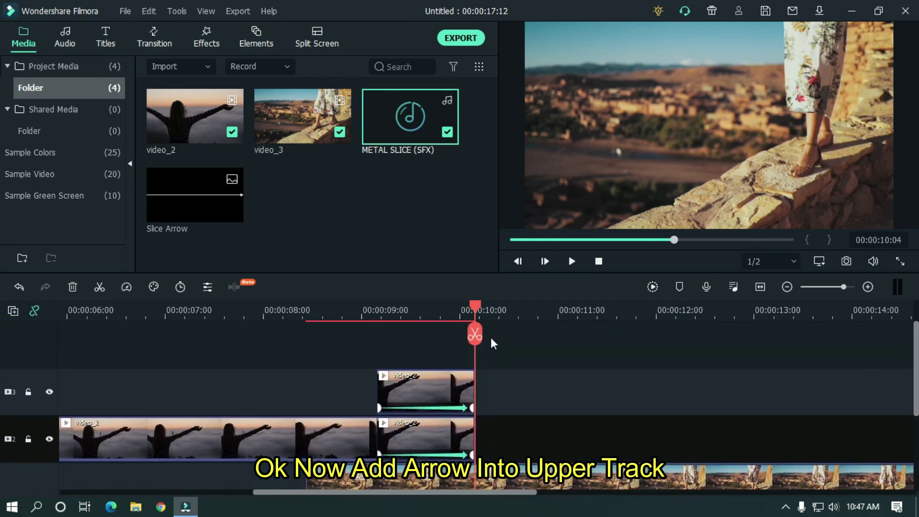
{"action": "left_click_drag", "start_coordinate": [185, 184], "coordinate": [239, 340]}
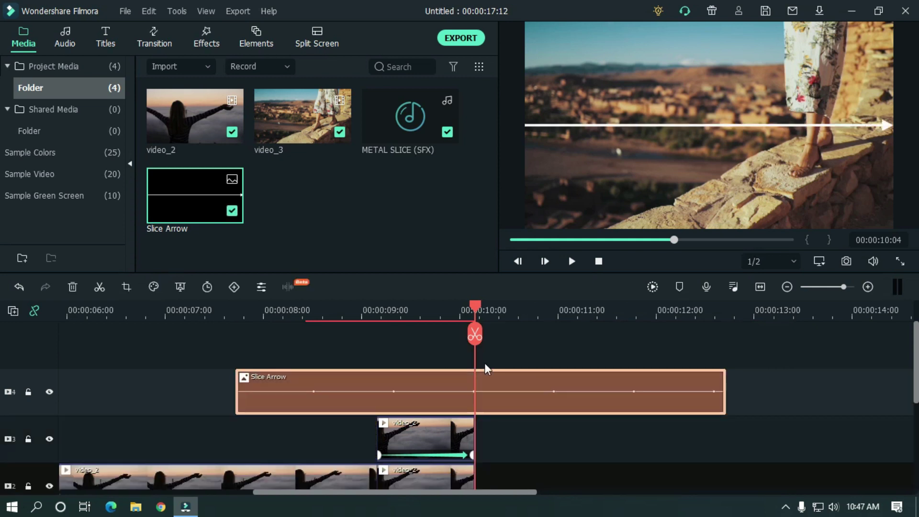
{"action": "left_click", "coordinate": [468, 309]}
Align the Slice Arrow clip to start at the playhead around 00:00:08:08.
{"action": "left_click_drag", "start_coordinate": [418, 311], "coordinate": [294, 308]}
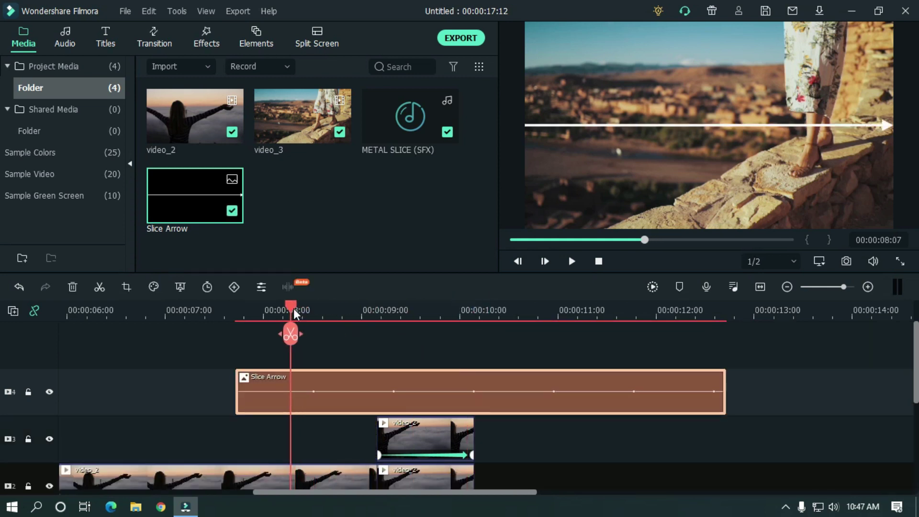
{"action": "scroll", "coordinate": [2, 388], "scroll_direction": "down", "scroll_amount": 1}
{"action": "scroll", "coordinate": [2, 388], "scroll_direction": "down", "scroll_amount": 4}
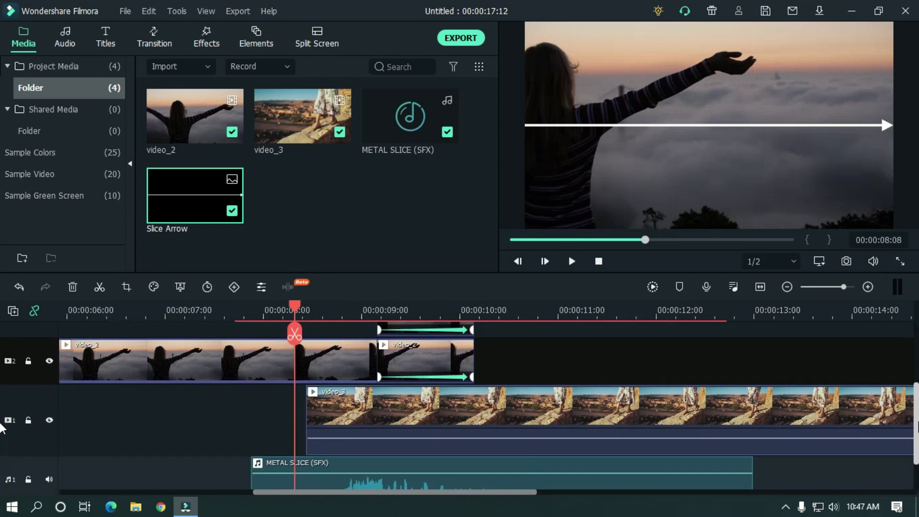
{"action": "scroll", "coordinate": [2, 425], "scroll_direction": "up", "scroll_amount": 5}
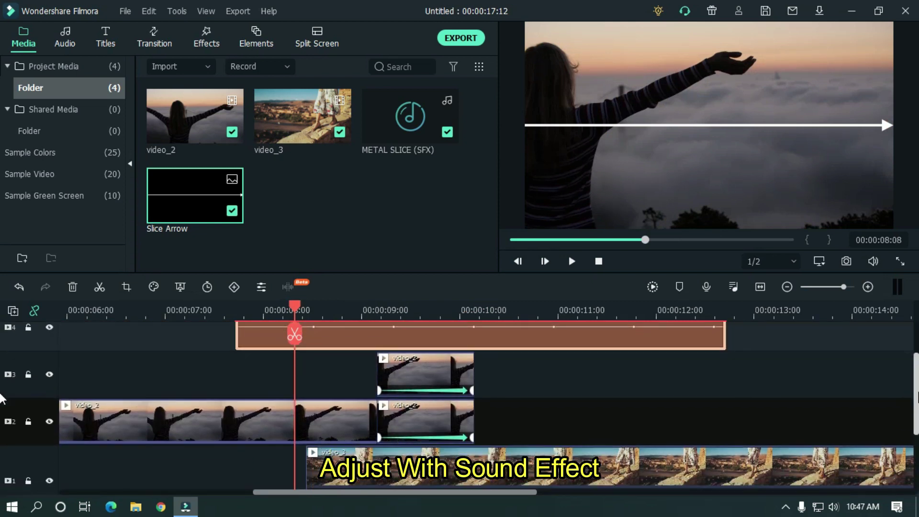
{"action": "left_click_drag", "start_coordinate": [338, 330], "coordinate": [382, 328]}
{"action": "scroll", "coordinate": [2, 407], "scroll_direction": "down", "scroll_amount": 1}
{"action": "scroll", "coordinate": [2, 408], "scroll_direction": "down", "scroll_amount": 3}
{"action": "scroll", "coordinate": [1, 383], "scroll_direction": "up", "scroll_amount": 4}
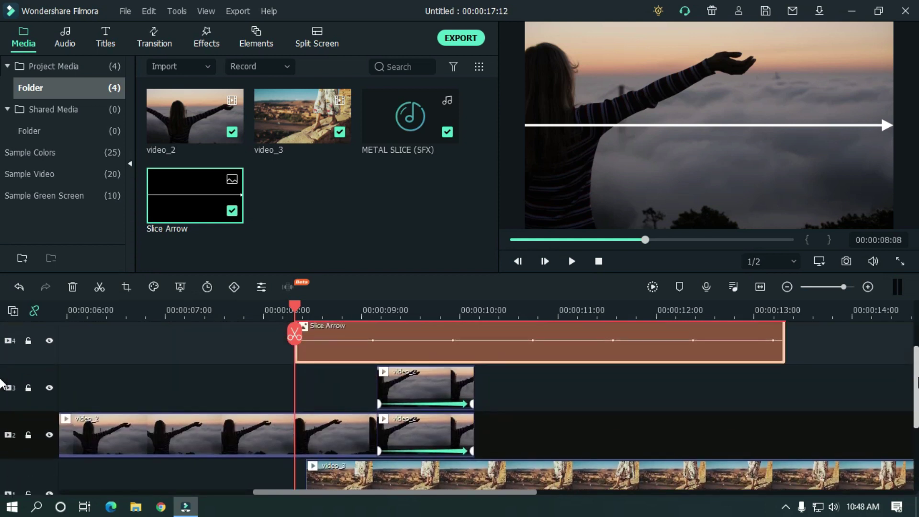
{"action": "scroll", "coordinate": [1, 380], "scroll_direction": "down", "scroll_amount": 2}
{"action": "scroll", "coordinate": [1, 381], "scroll_direction": "up", "scroll_amount": 4}
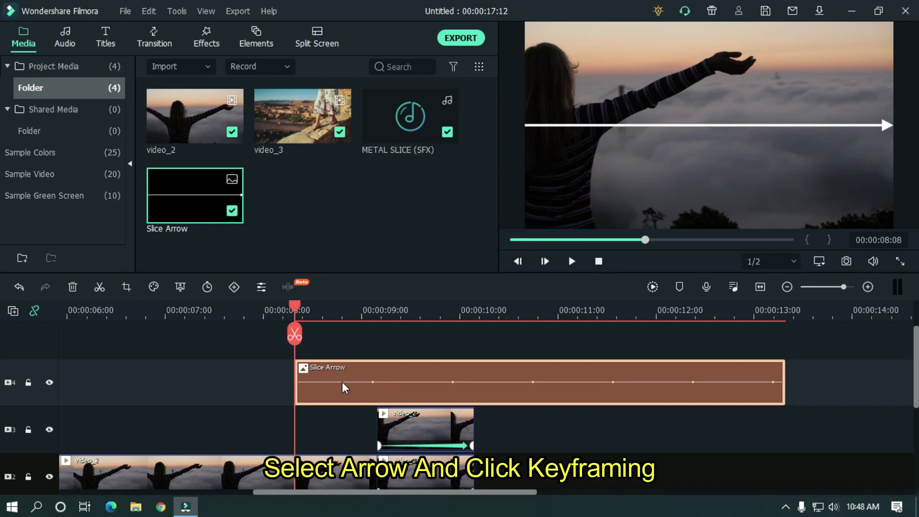
Keyframe the Slice Arrow's Position X from -557 at 08:08 to 0 at 09:04.
{"action": "left_click", "coordinate": [240, 292]}
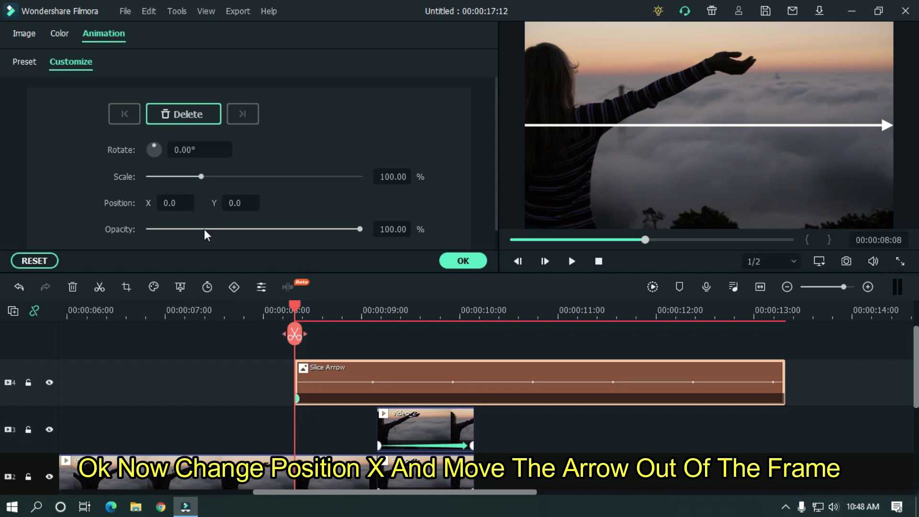
{"action": "left_click_drag", "start_coordinate": [173, 204], "coordinate": [101, 204]}
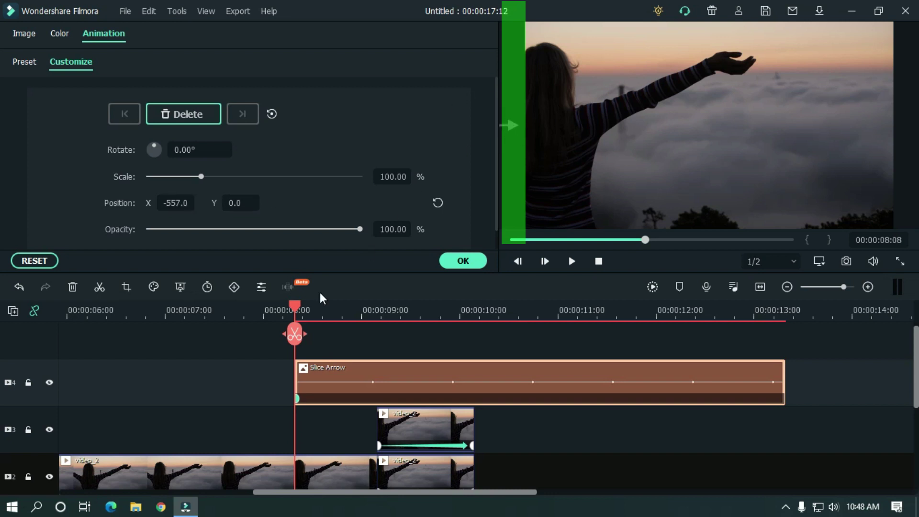
{"action": "left_click_drag", "start_coordinate": [301, 305], "coordinate": [380, 310]}
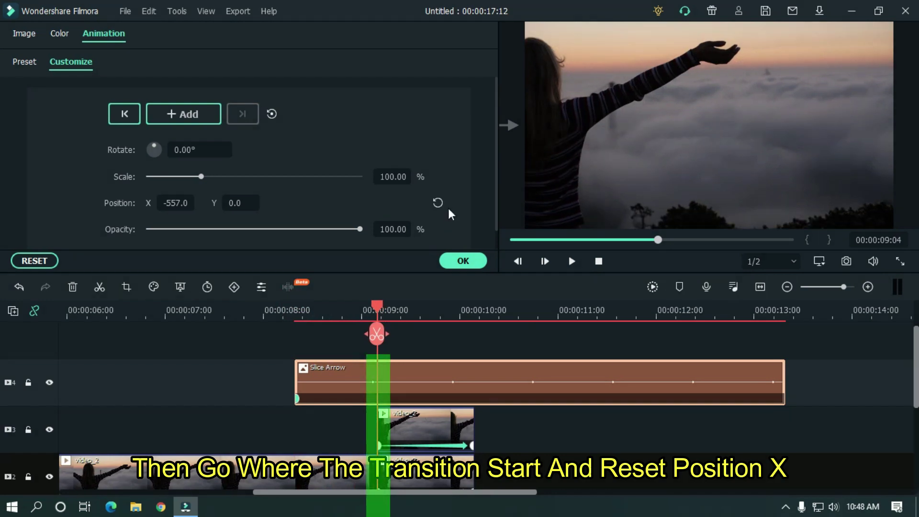
{"action": "left_click", "coordinate": [440, 204]}
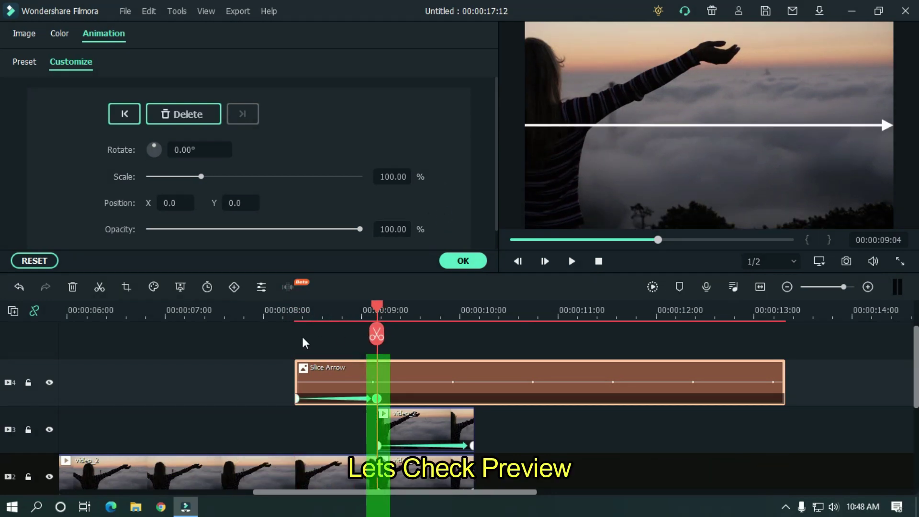
{"action": "left_click", "coordinate": [259, 309]}
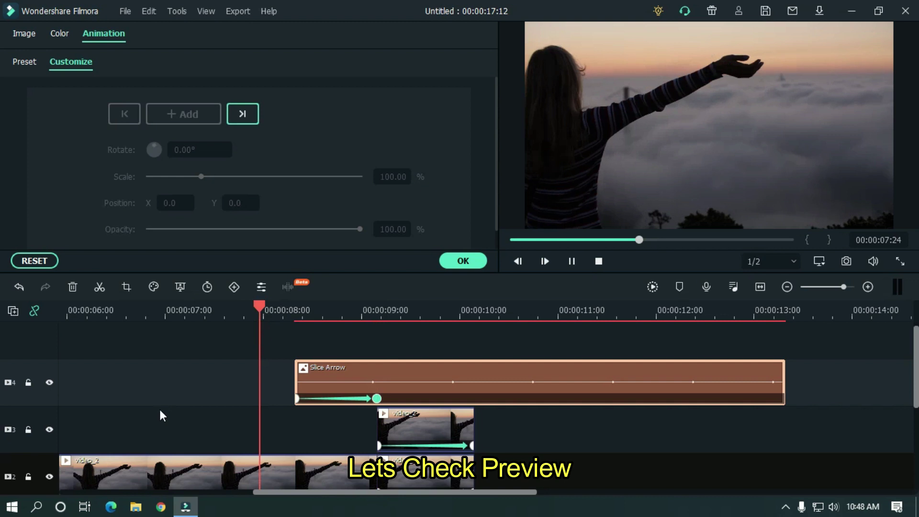
{"action": "key", "text": "space"}
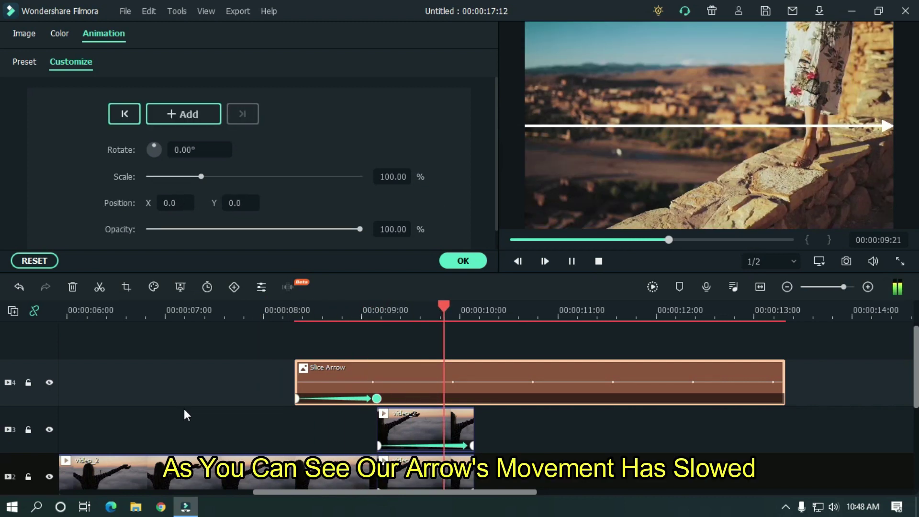
{"action": "key", "text": "space"}
{"action": "left_click", "coordinate": [266, 309]}
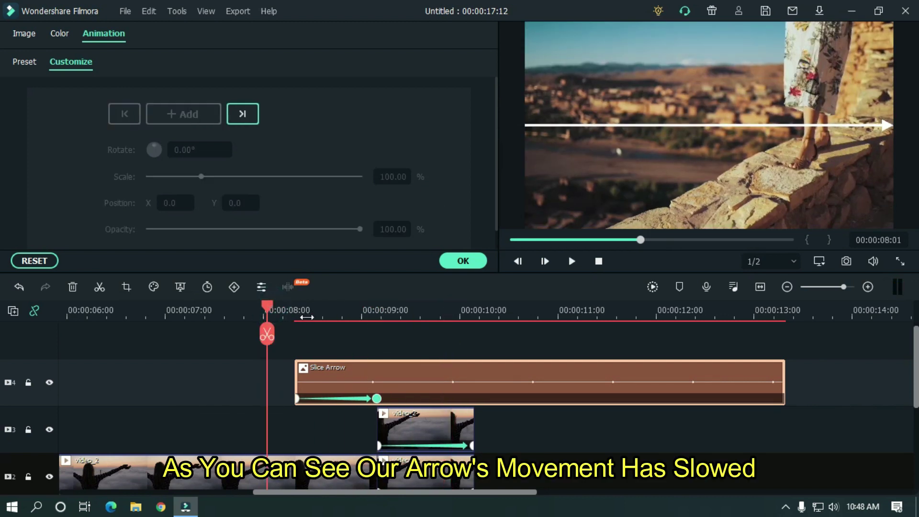
{"action": "key", "text": "space"}
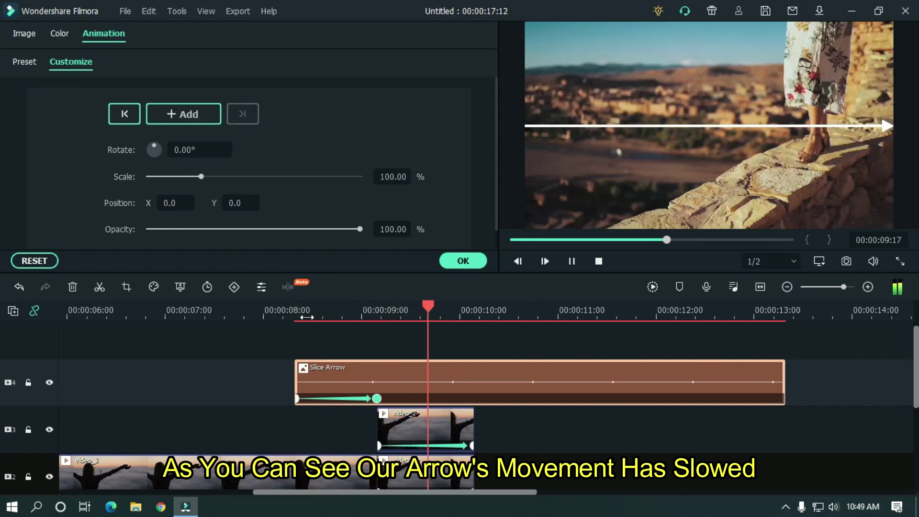
{"action": "key", "text": "space"}
{"action": "left_click_drag", "start_coordinate": [438, 311], "coordinate": [287, 305]}
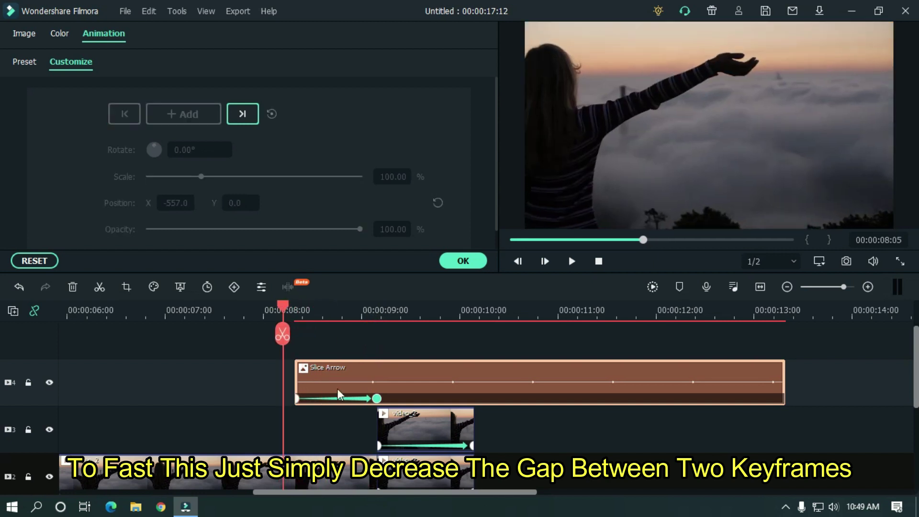
Move the arrow's first keyframe later to speed up the slide-in, then preview it.
{"action": "left_click", "coordinate": [301, 400]}
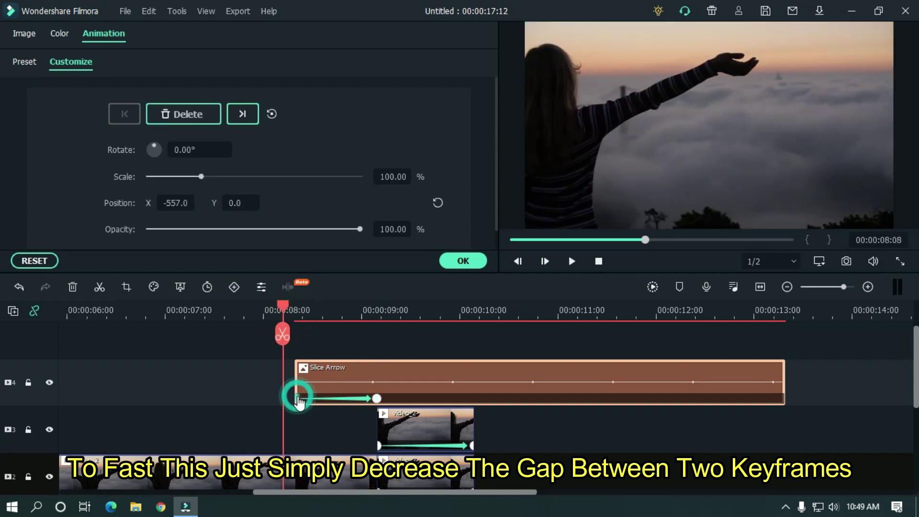
{"action": "left_click_drag", "start_coordinate": [323, 393], "coordinate": [326, 370]}
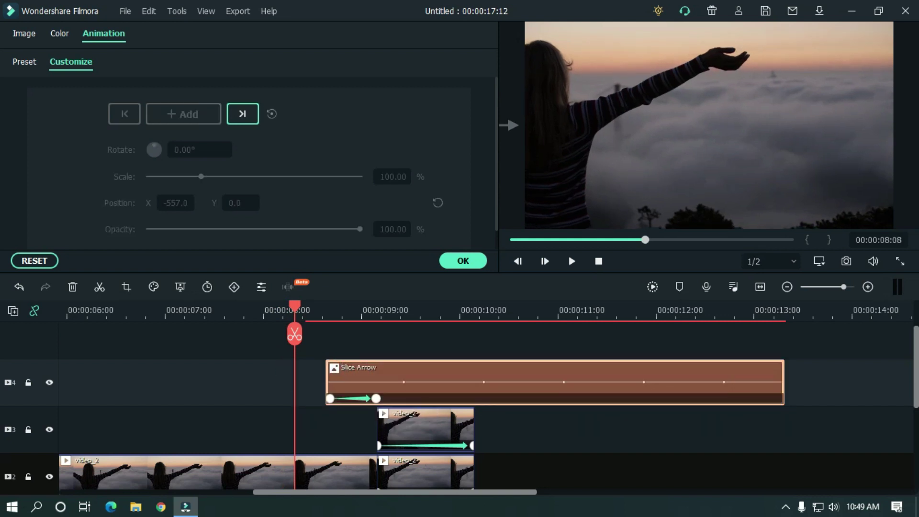
{"action": "key", "text": "space"}
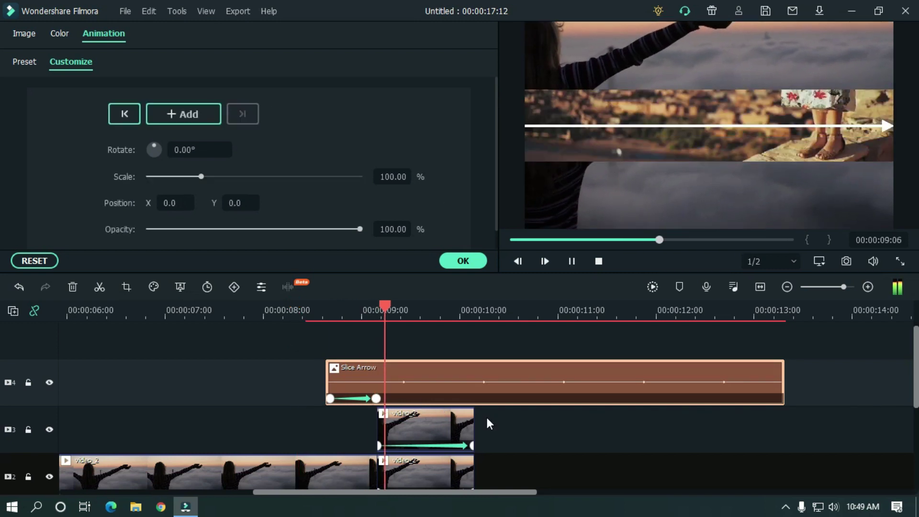
{"action": "key", "text": "space"}
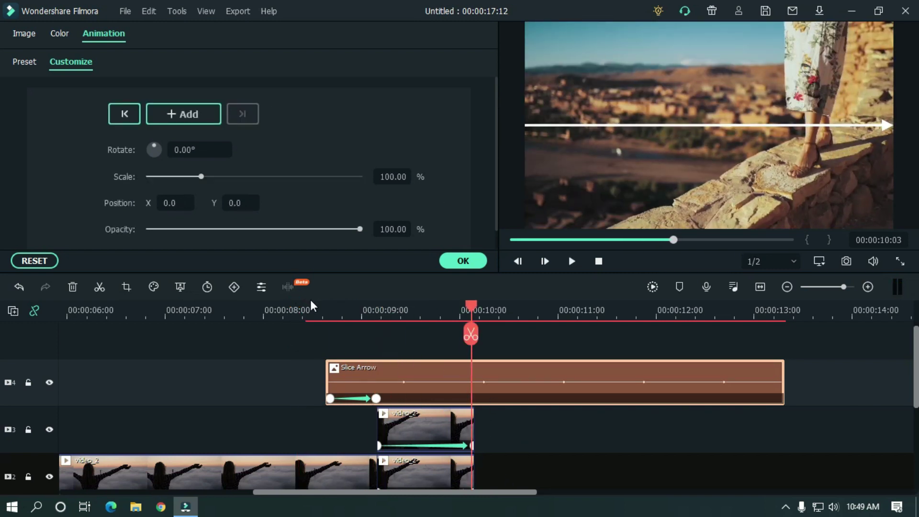
Replay the animation, then trim the Slice Arrow clip to end at 00:00:10:04.
{"action": "left_click", "coordinate": [314, 309]}
{"action": "key", "text": "space"}
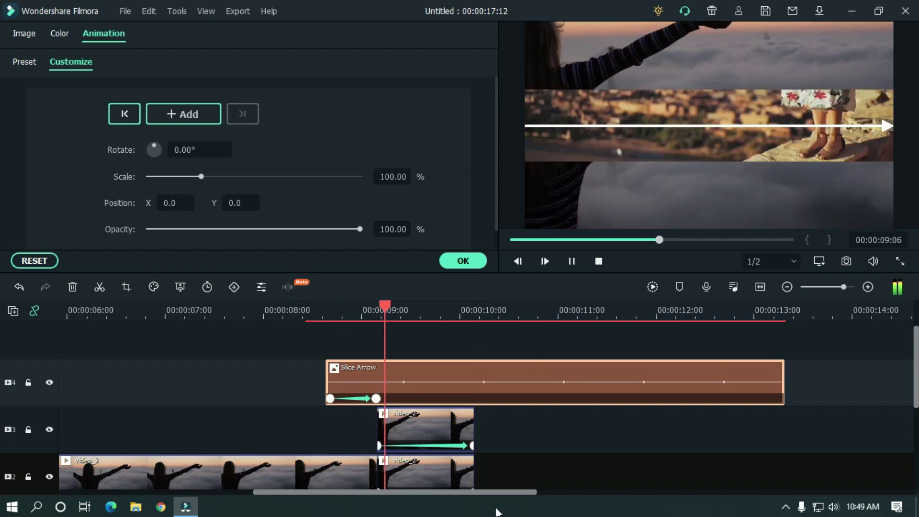
{"action": "key", "text": "space"}
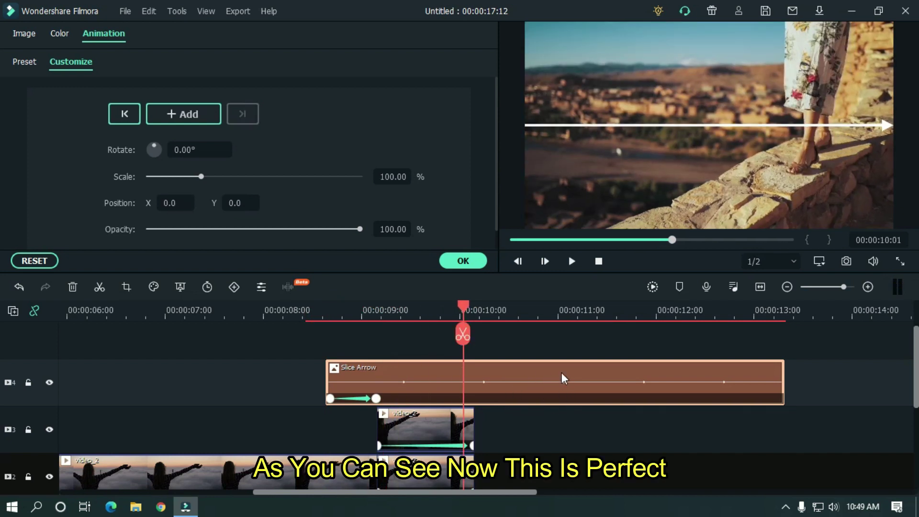
{"action": "mouse_move", "coordinate": [465, 307]}
{"action": "left_mouse_down"}
{"action": "mouse_move", "coordinate": [441, 308]}
{"action": "mouse_move", "coordinate": [477, 306]}
{"action": "left_mouse_up"}
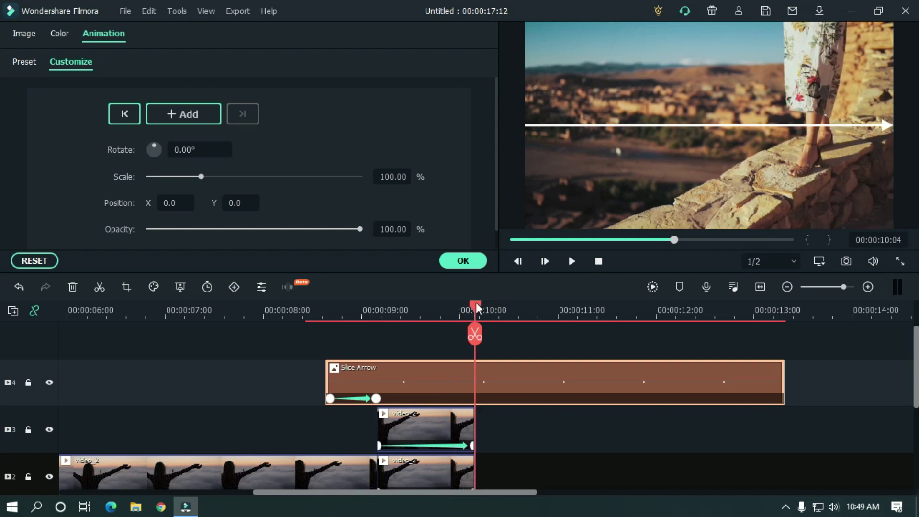
{"action": "left_click_drag", "start_coordinate": [789, 377], "coordinate": [474, 371]}
Close the animation settings and add a Dissolve transition to the end of the Slice Arrow clip.
{"action": "left_click", "coordinate": [467, 261]}
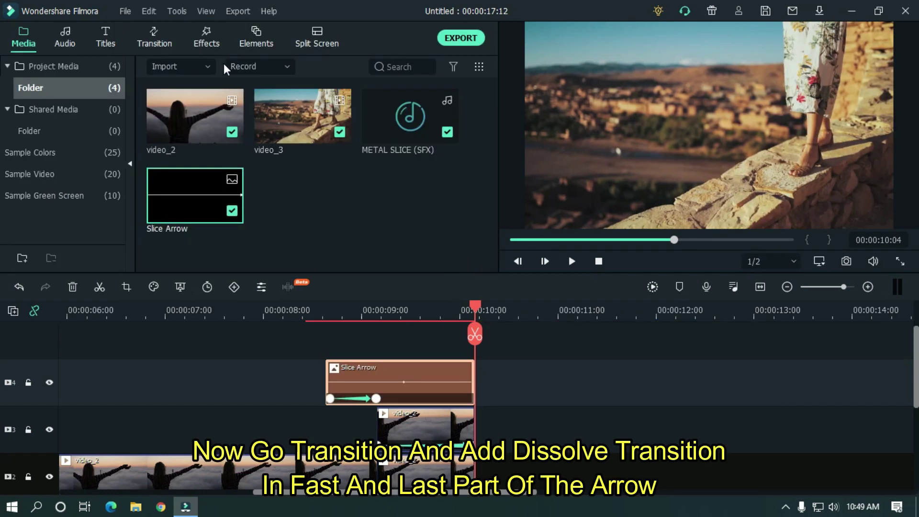
{"action": "left_click", "coordinate": [155, 36]}
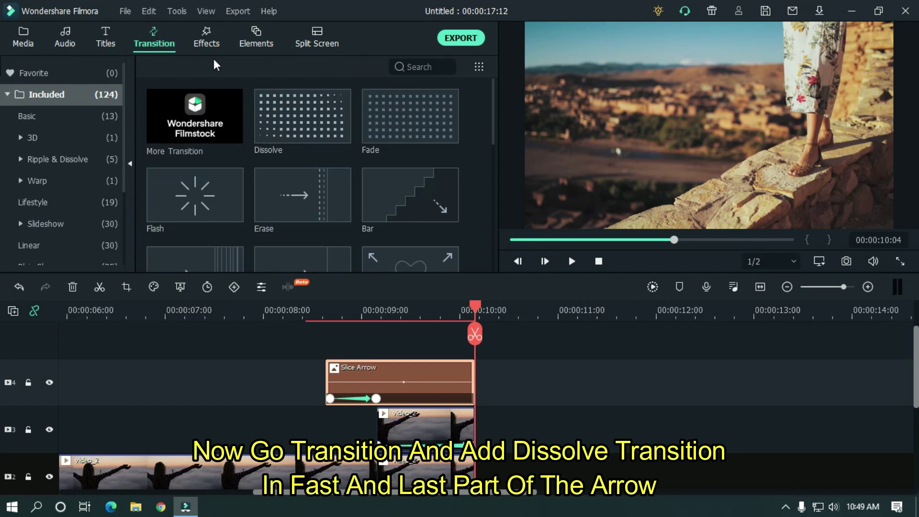
{"action": "mouse_move", "coordinate": [280, 113]}
{"action": "left_click_drag", "start_coordinate": [305, 131], "coordinate": [331, 381]}
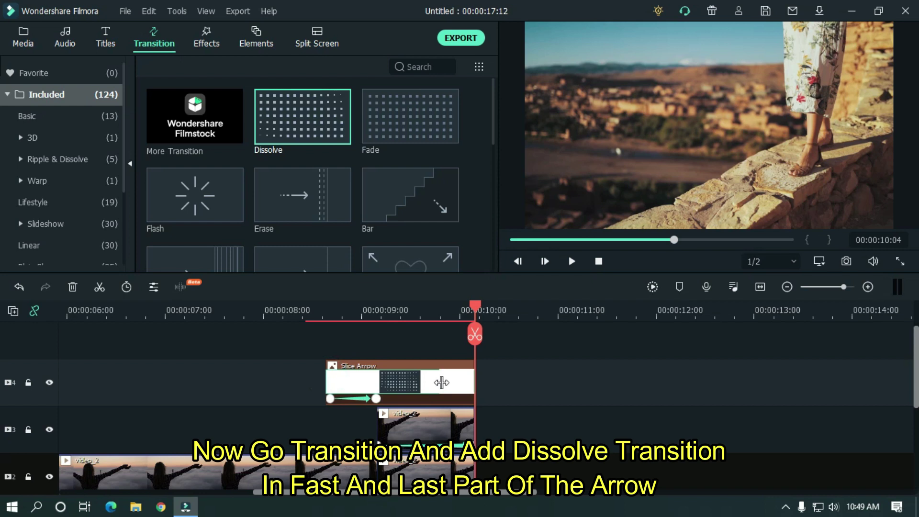
{"action": "left_click_drag", "start_coordinate": [442, 383], "coordinate": [443, 382]}
Add a Dissolve to the Slice Arrow clip's start and shorten the ending Dissolve.
{"action": "left_click_drag", "start_coordinate": [294, 112], "coordinate": [349, 379]}
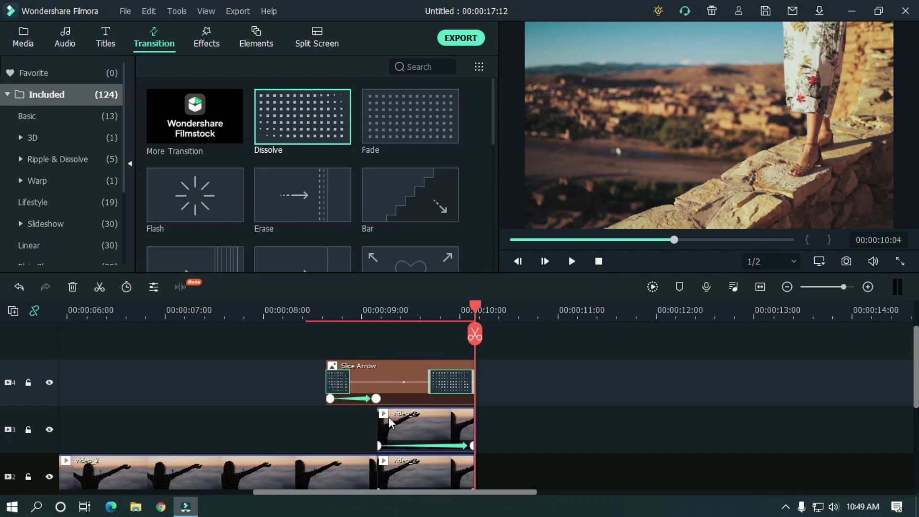
{"action": "left_click_drag", "start_coordinate": [430, 377], "coordinate": [417, 377]}
{"action": "left_click_drag", "start_coordinate": [478, 306], "coordinate": [263, 307]}
{"action": "scroll", "coordinate": [522, 315], "scroll_direction": "down", "scroll_amount": 2}
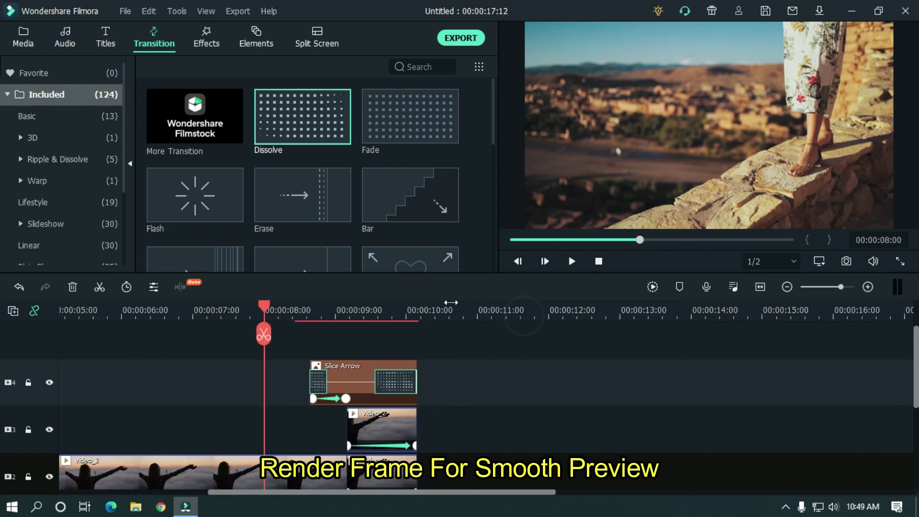
{"action": "scroll", "coordinate": [0, 397], "scroll_direction": "down", "scroll_amount": 3}
{"action": "scroll", "coordinate": [0, 398], "scroll_direction": "up", "scroll_amount": 3}
Render the timeline preview and play back from before the slice transition.
{"action": "left_click", "coordinate": [654, 287]}
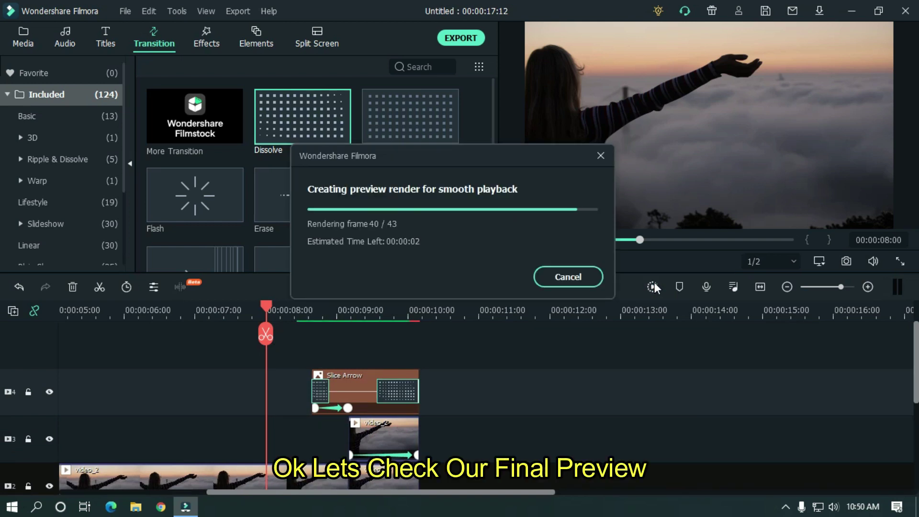
{"action": "left_click", "coordinate": [151, 310]}
{"action": "key", "text": "space"}
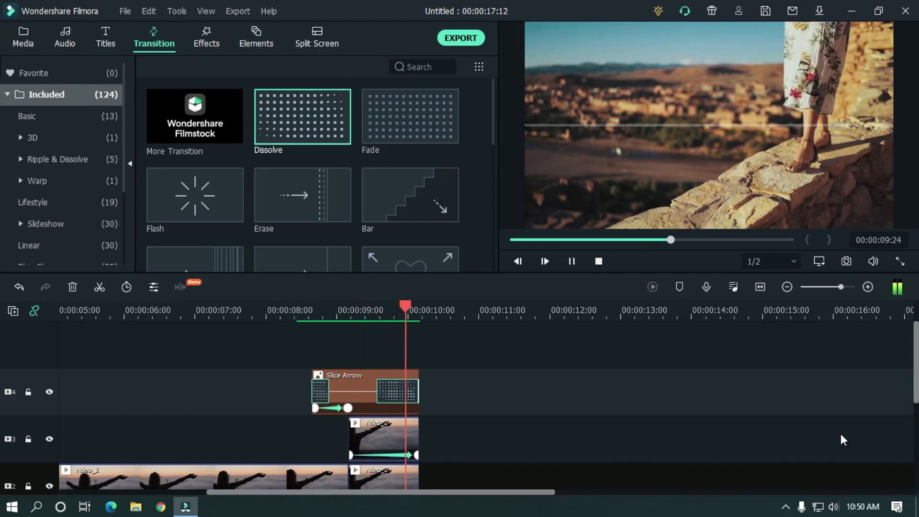
{"action": "key", "text": "space"}
Replay the slice transition from around 08:00 to review the final result.
{"action": "left_click", "coordinate": [283, 310]}
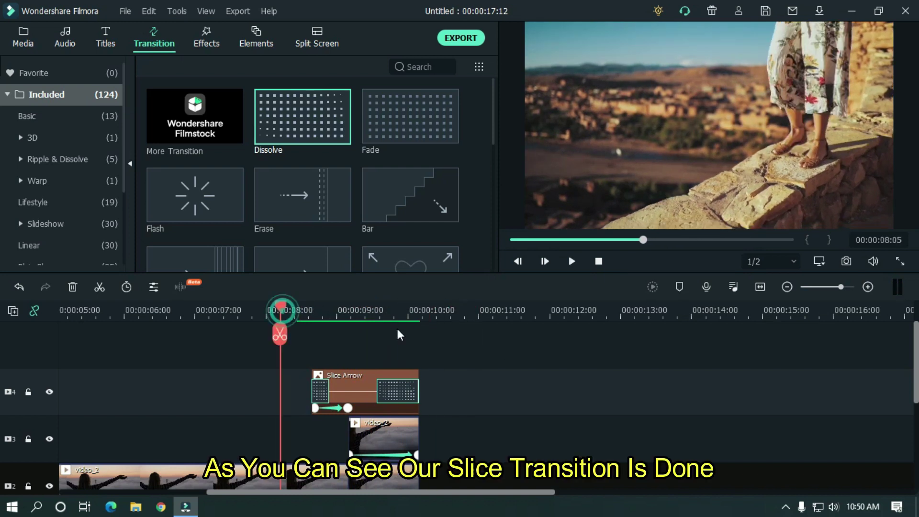
{"action": "key", "text": "space"}
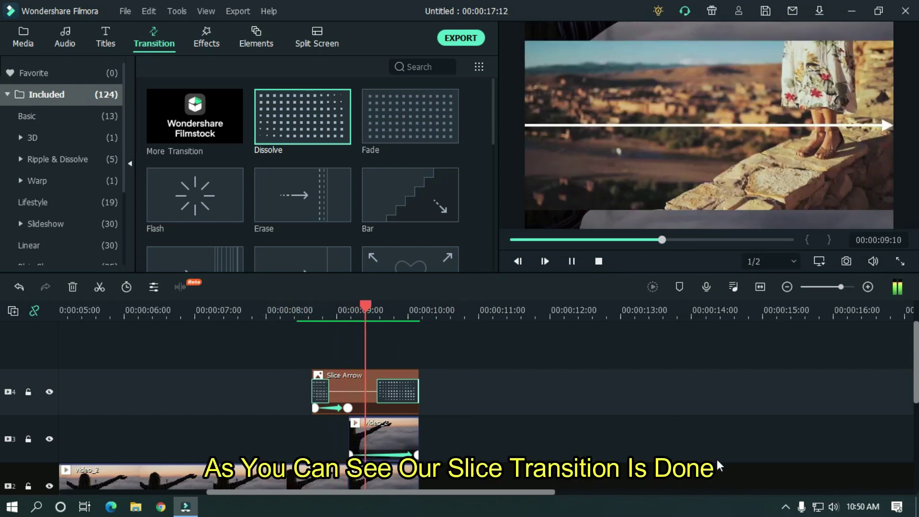
{"action": "key", "text": "space"}
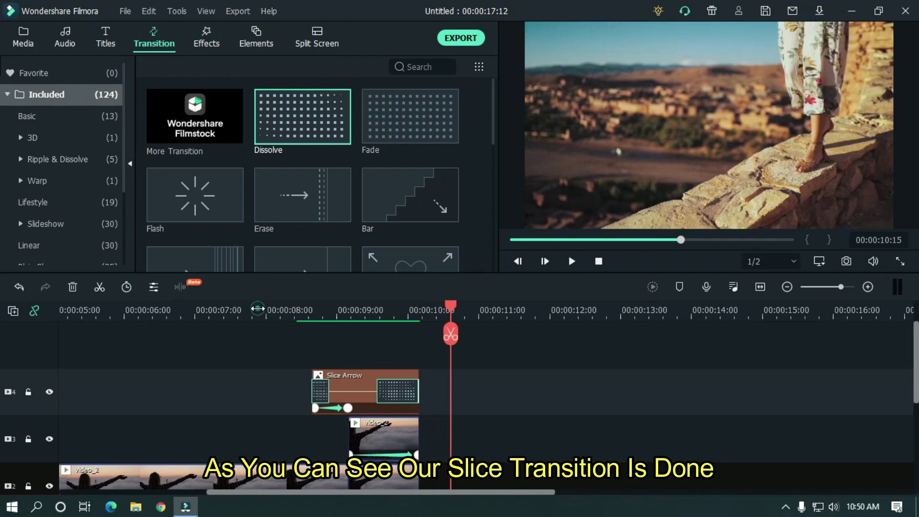
{"action": "left_click", "coordinate": [257, 310]}
{"action": "key", "text": "space"}
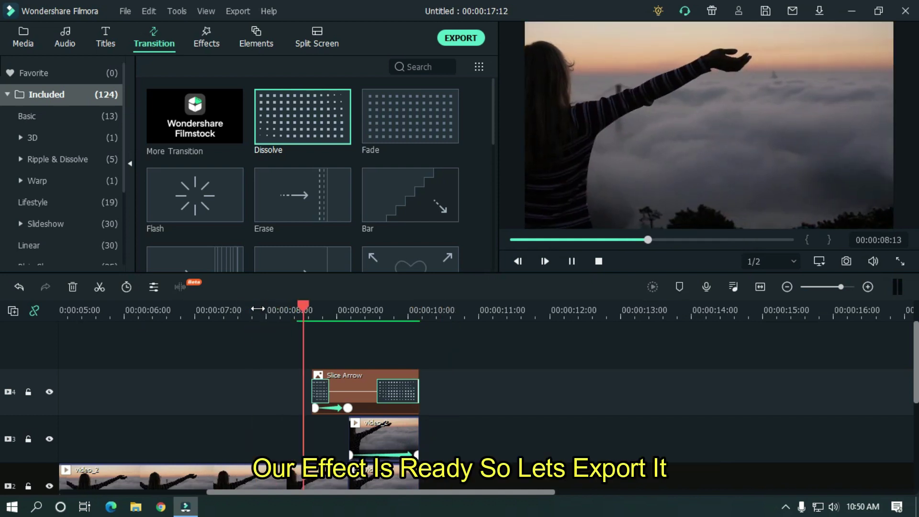